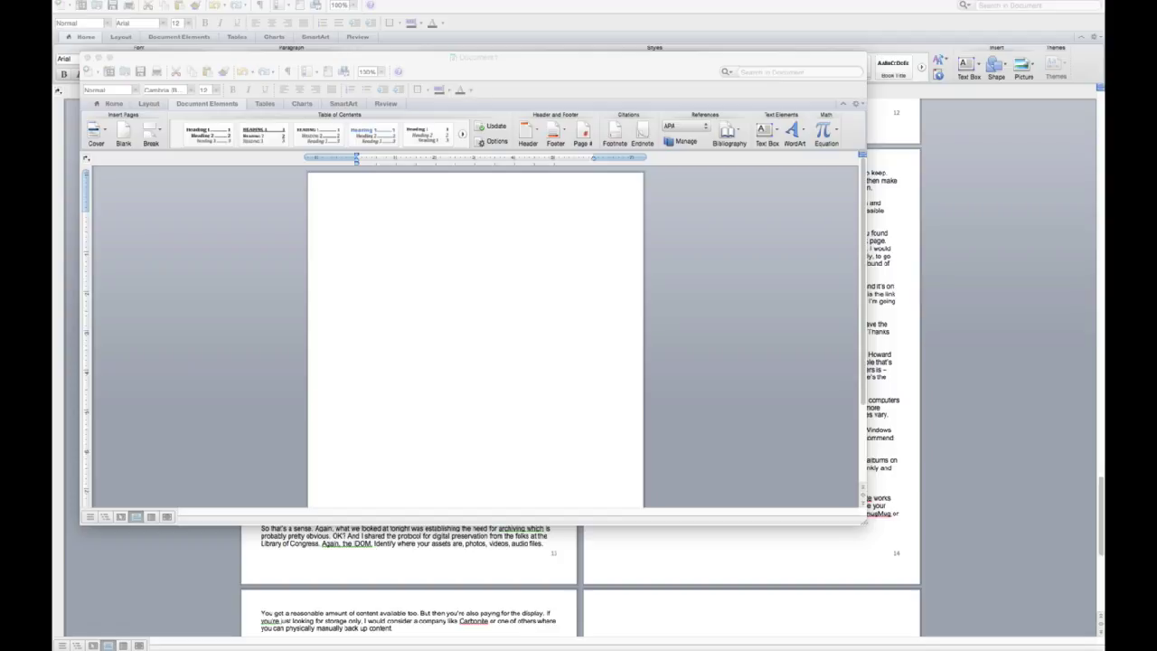
In the transcript's Font dialog, select Helvetica at size 14
{"action": "left_click", "coordinate": [284, 4]}
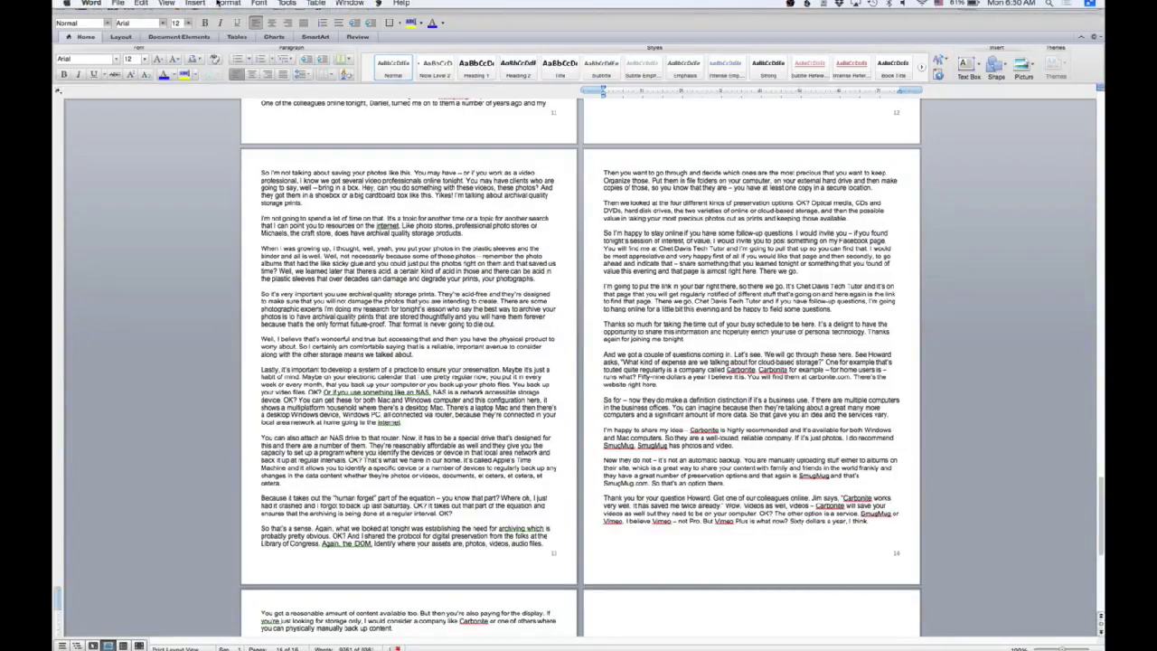
{"action": "left_click", "coordinate": [226, 4]}
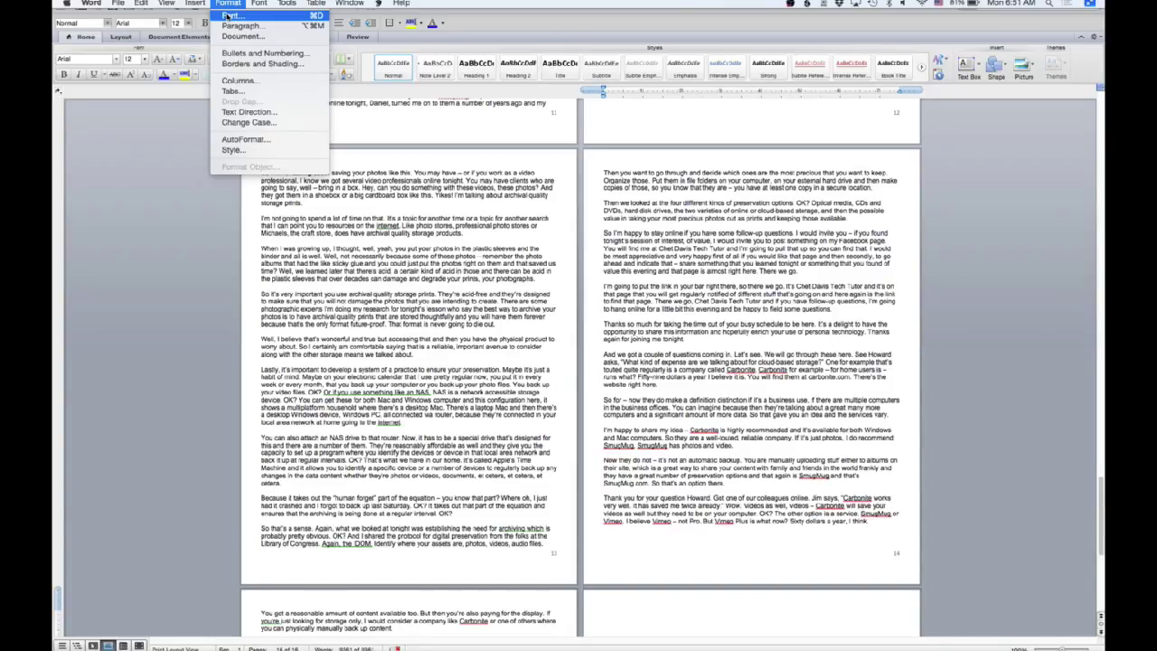
{"action": "left_click", "coordinate": [230, 16]}
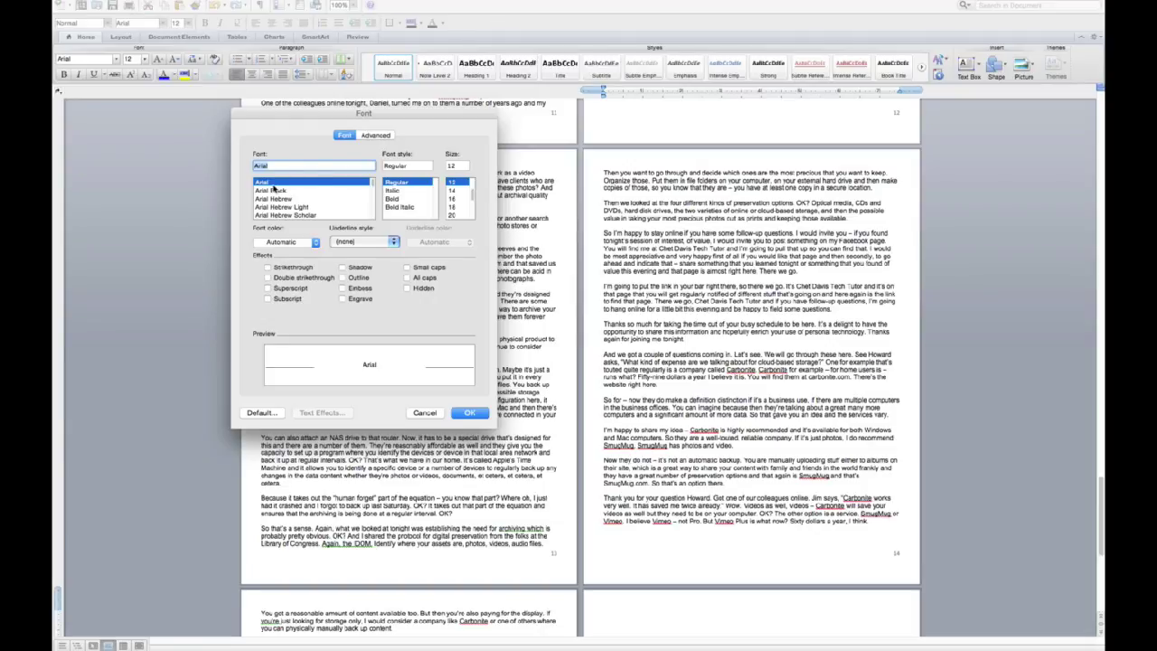
{"action": "scroll", "coordinate": [271, 189], "scroll_direction": "down", "scroll_amount": 10}
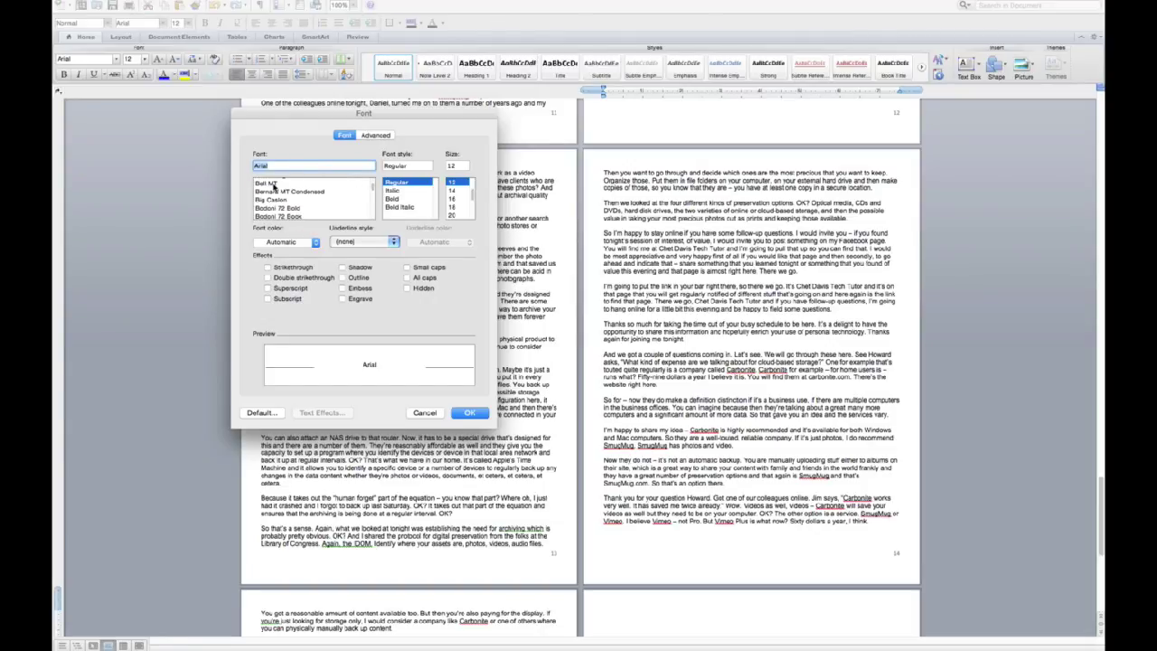
{"action": "scroll", "coordinate": [274, 186], "scroll_direction": "up", "scroll_amount": 1}
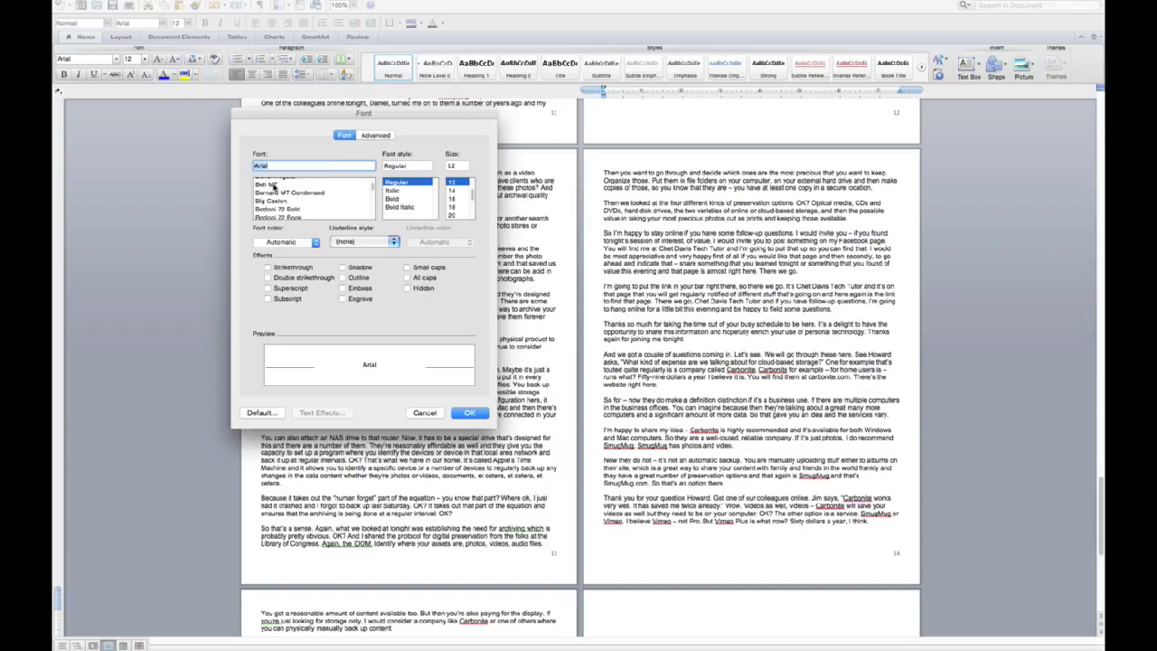
{"action": "scroll", "coordinate": [273, 186], "scroll_direction": "down", "scroll_amount": 15}
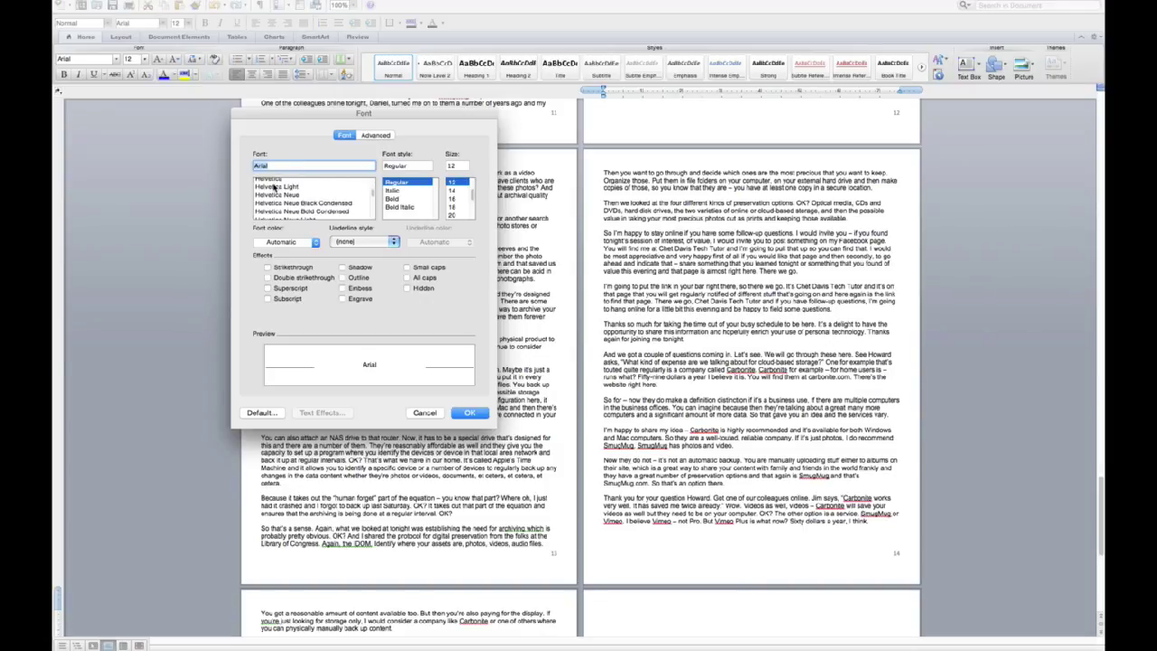
{"action": "scroll", "coordinate": [274, 186], "scroll_direction": "up", "scroll_amount": 3}
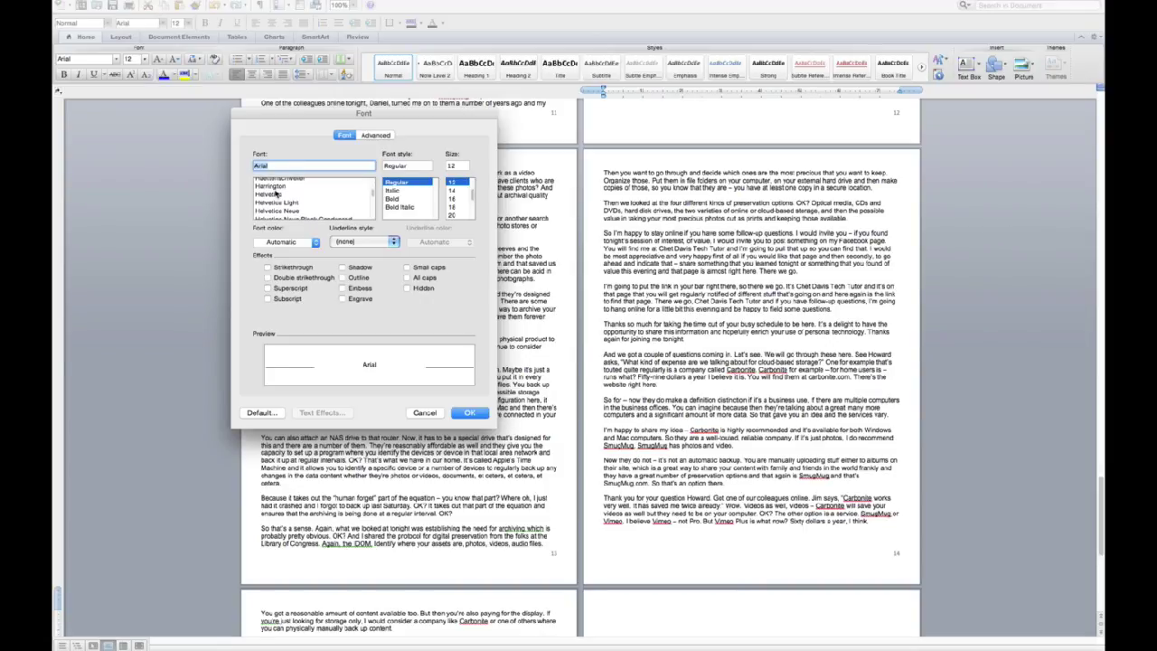
{"action": "left_click", "coordinate": [275, 194]}
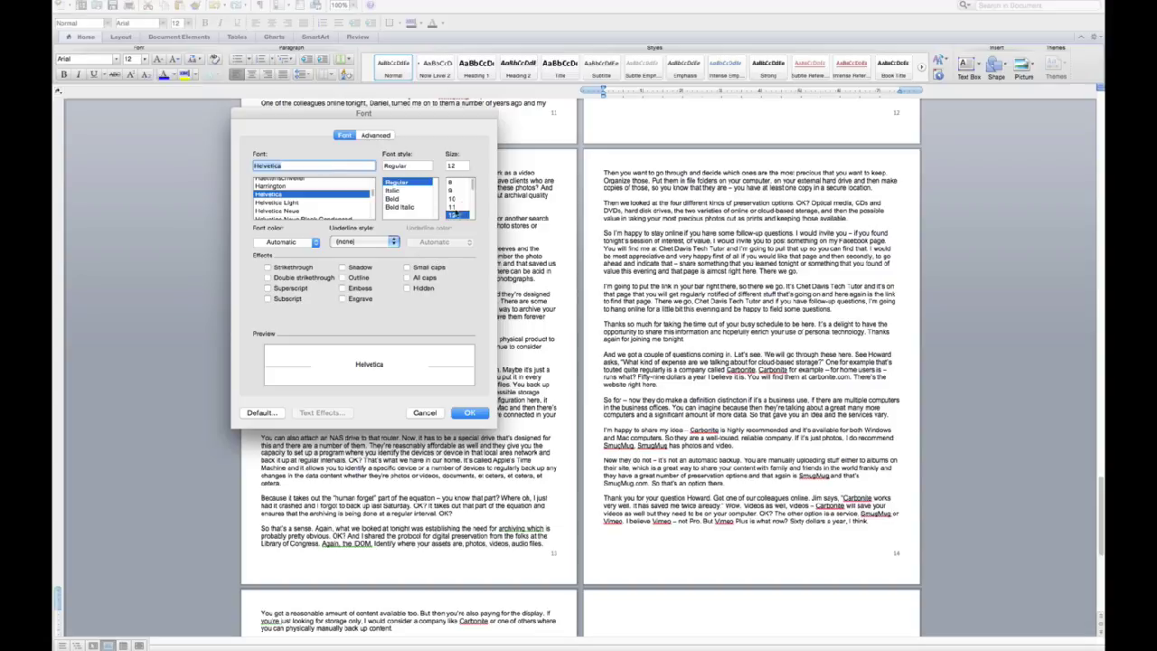
{"action": "scroll", "coordinate": [458, 194], "scroll_direction": "down", "scroll_amount": 3}
{"action": "left_click", "coordinate": [453, 199]}
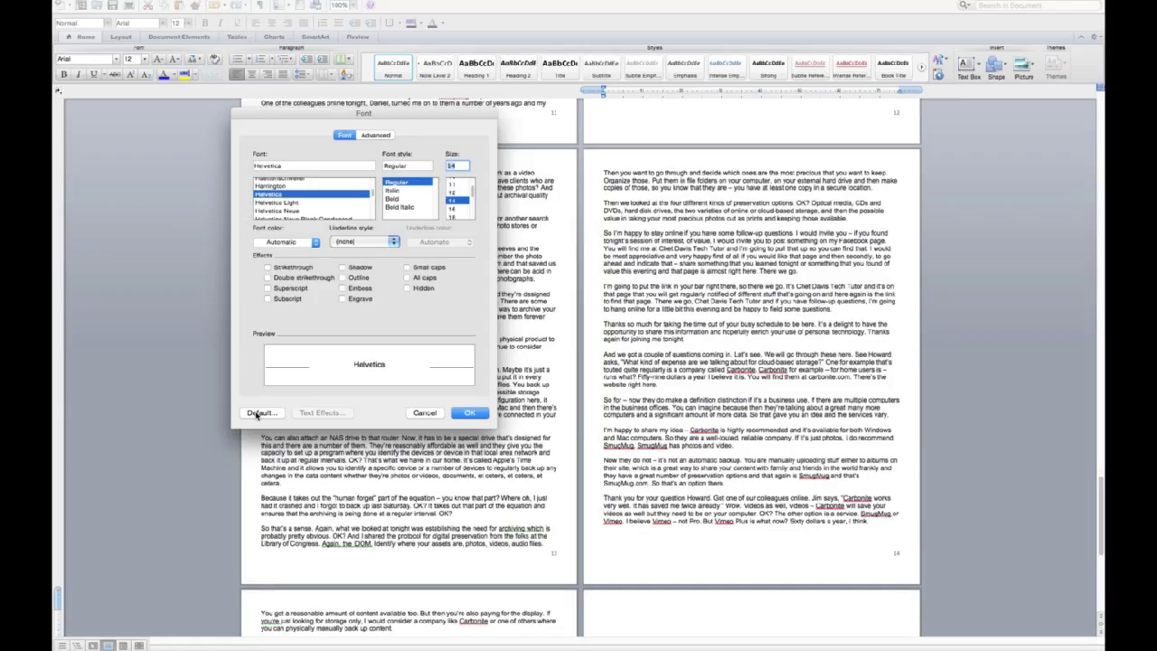
Save Helvetica 14 pt as the default font and confirm the change for new documents
{"action": "left_click", "coordinate": [257, 413]}
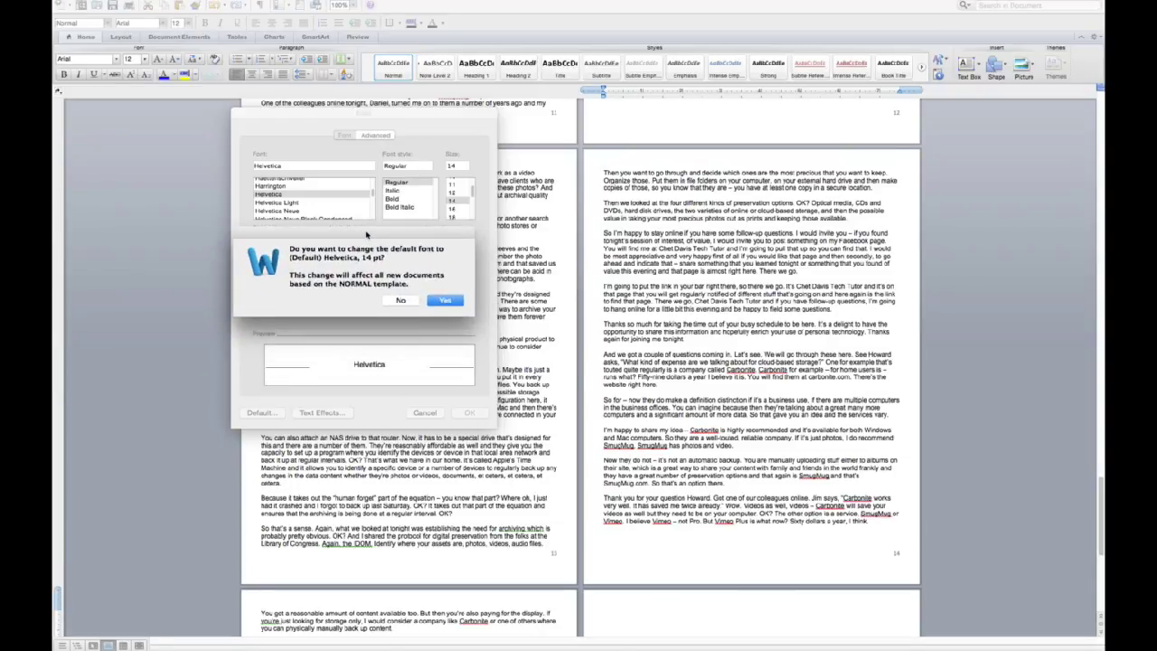
{"action": "left_click", "coordinate": [442, 301]}
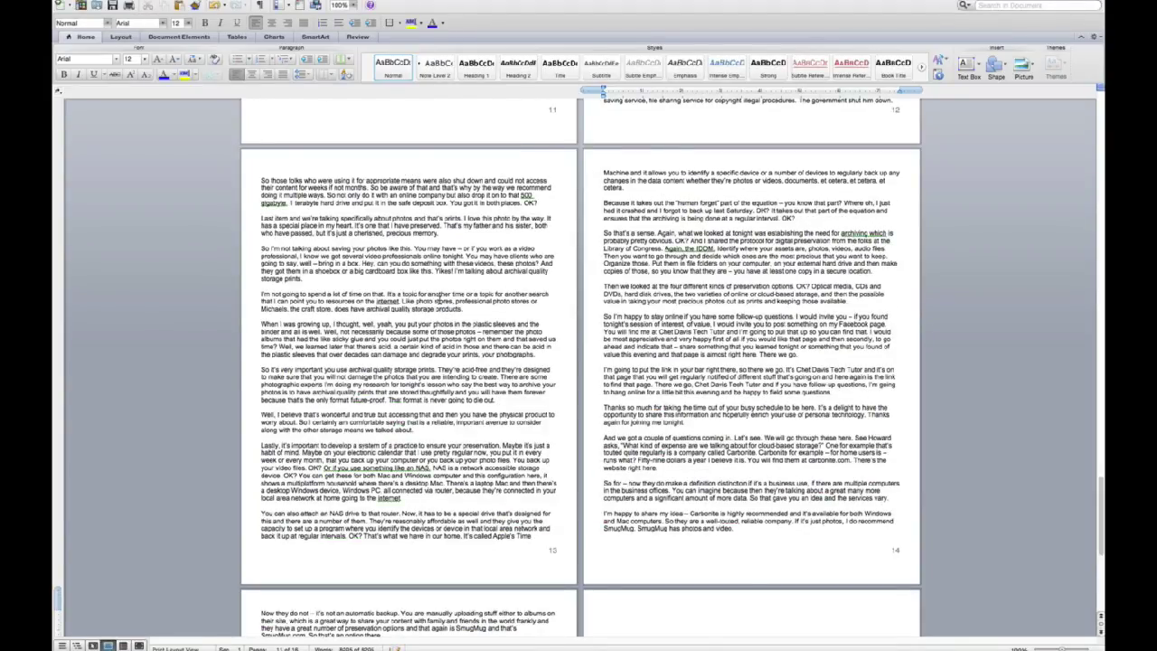
Create the blank Document2 with Cmd+N and move its window higher on screen
{"action": "mouse_move", "coordinate": [196, 5]}
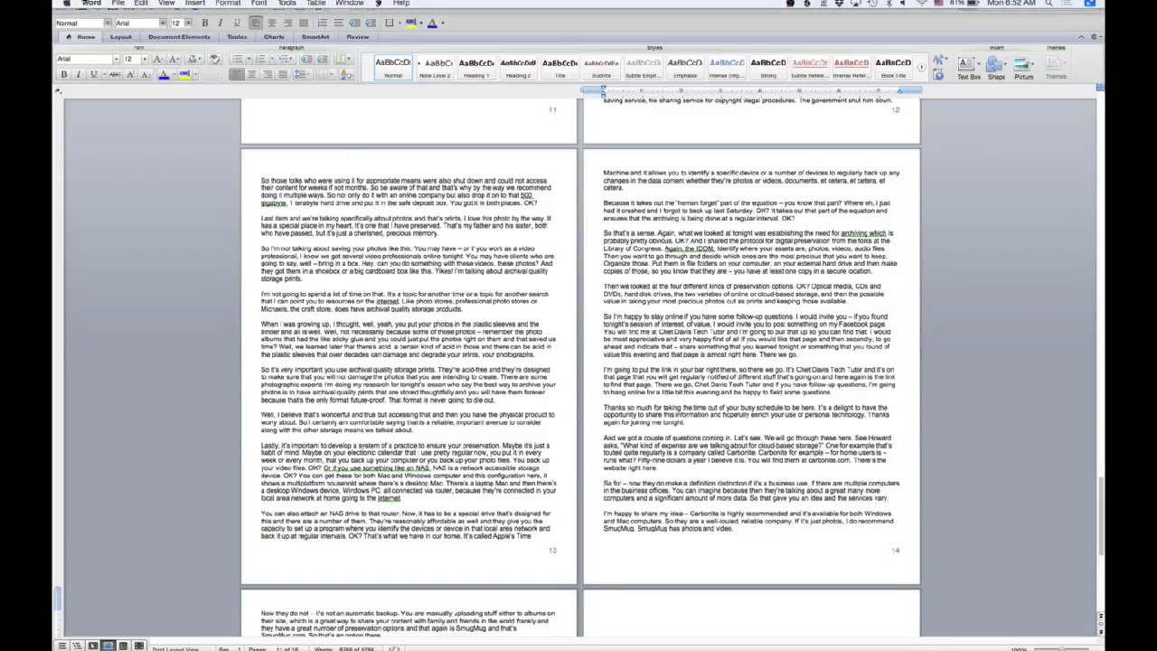
{"action": "left_click", "coordinate": [93, 4]}
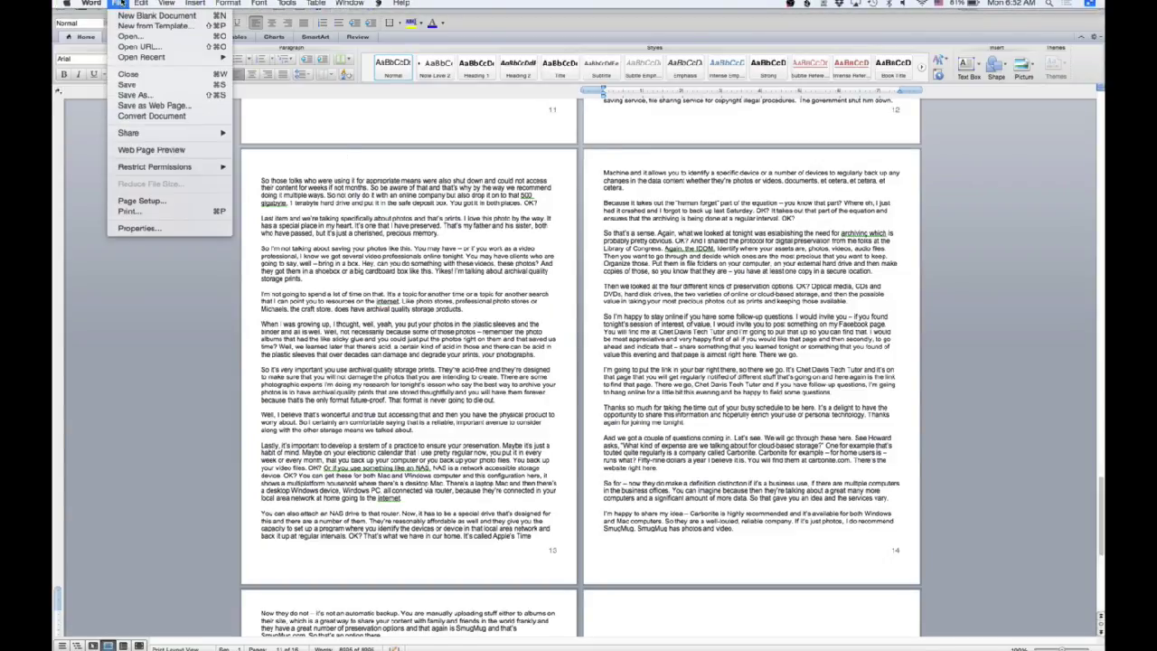
{"action": "left_click", "coordinate": [120, 4]}
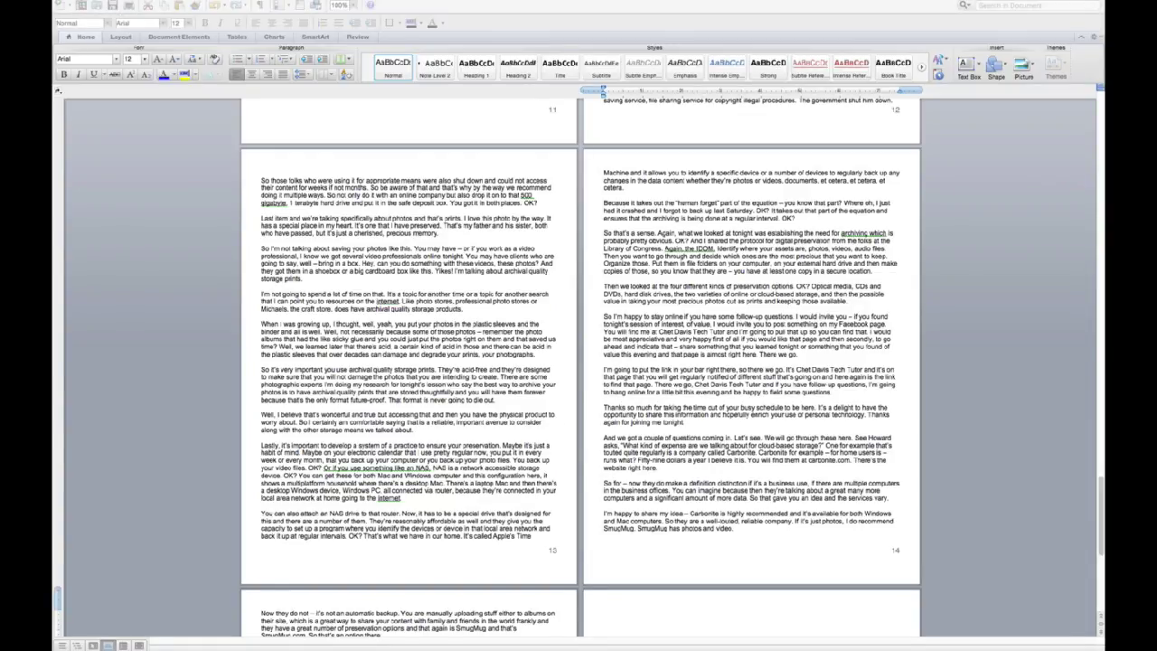
{"action": "key", "text": "super+n"}
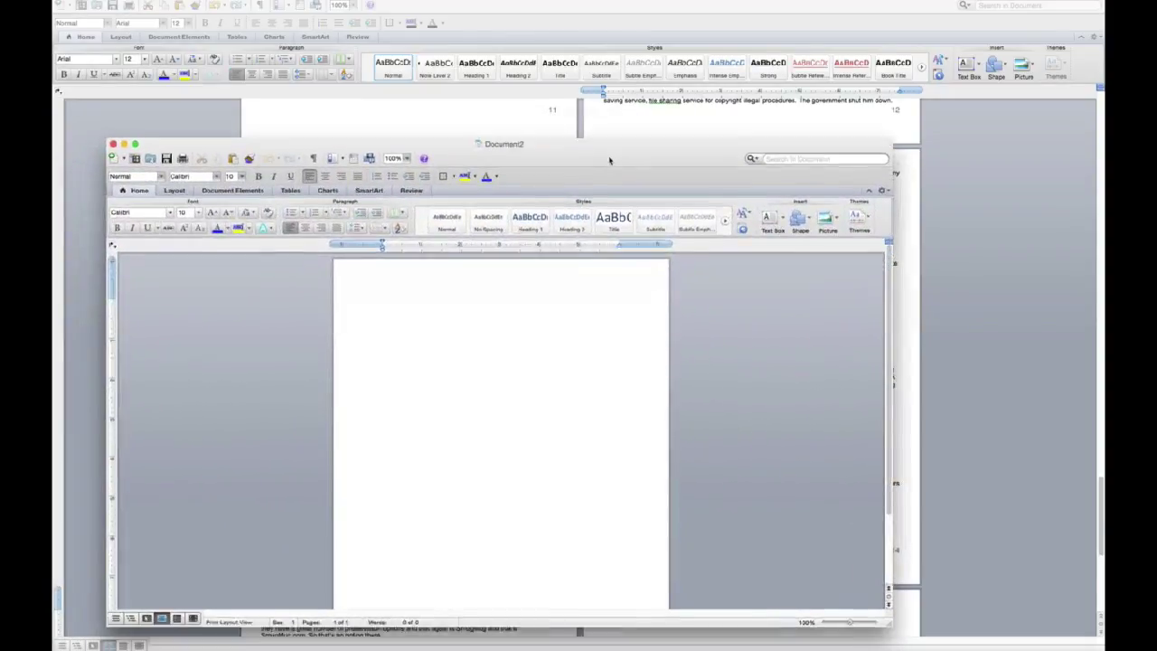
{"action": "left_click_drag", "start_coordinate": [609, 160], "coordinate": [623, 79]}
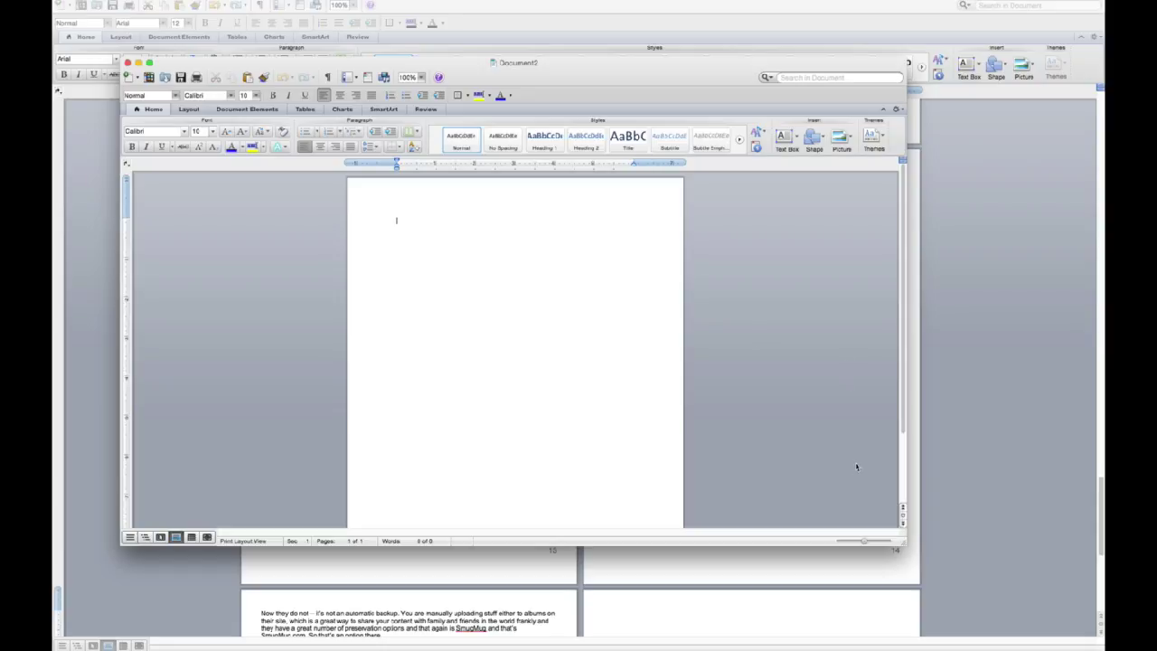
Open Insert > Date and Time and pick the 'Monday, March 13, 2017' format
{"action": "mouse_move", "coordinate": [674, 2]}
{"action": "left_click", "coordinate": [195, 4]}
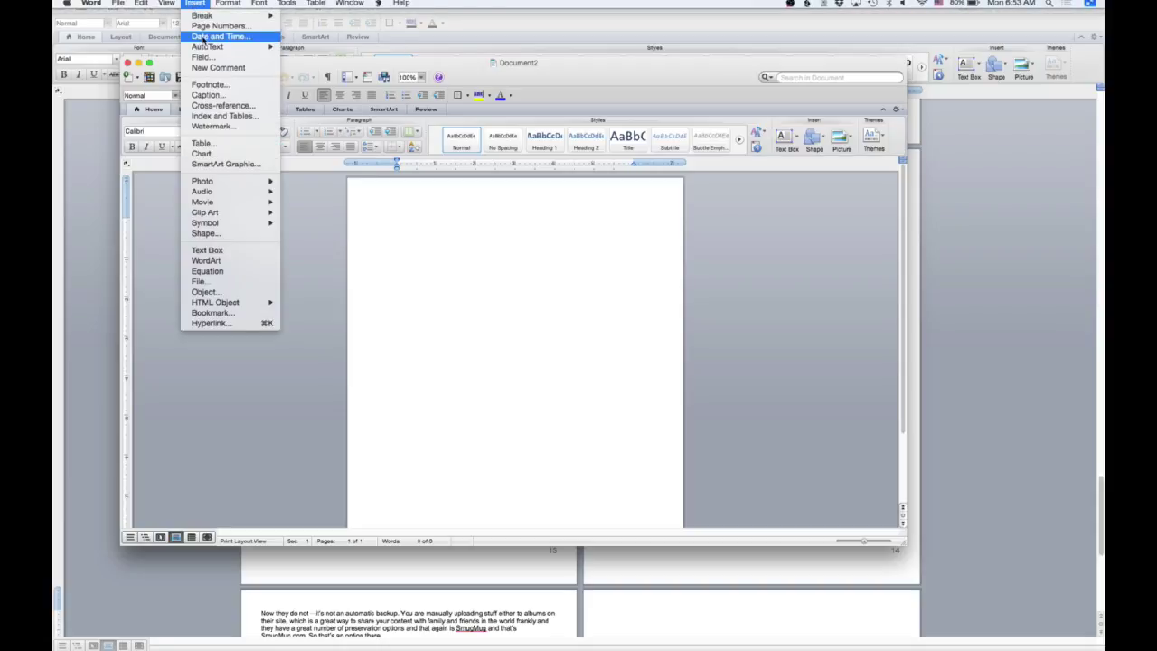
{"action": "left_click", "coordinate": [183, 41]}
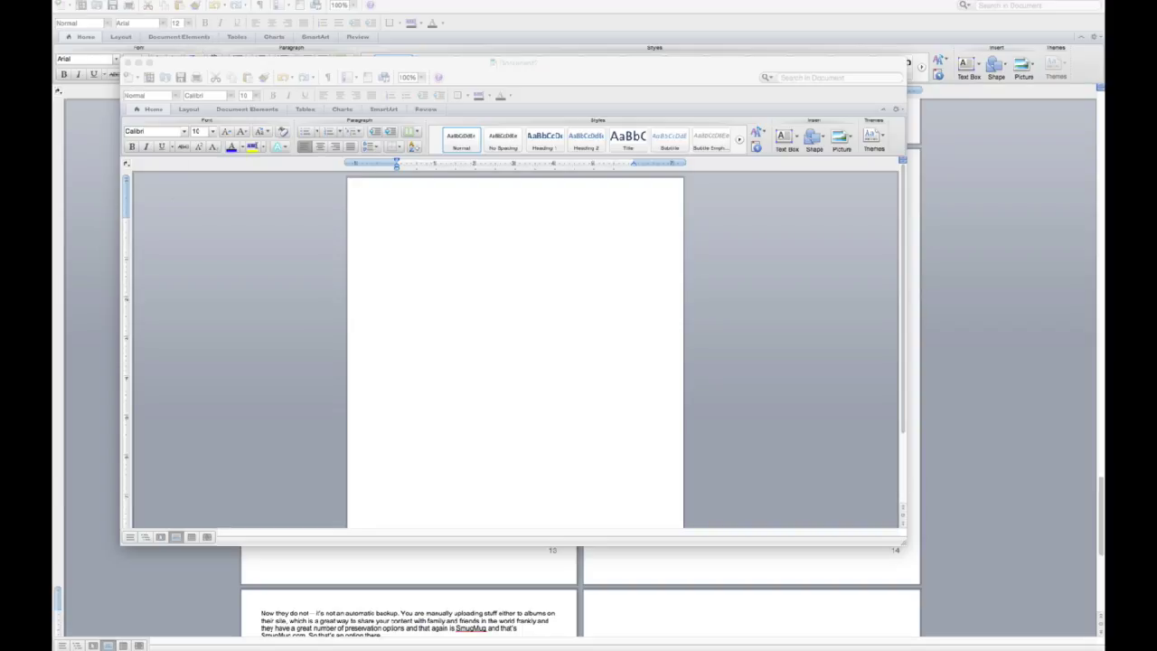
{"action": "left_click_drag", "start_coordinate": [149, 201], "coordinate": [396, 221]}
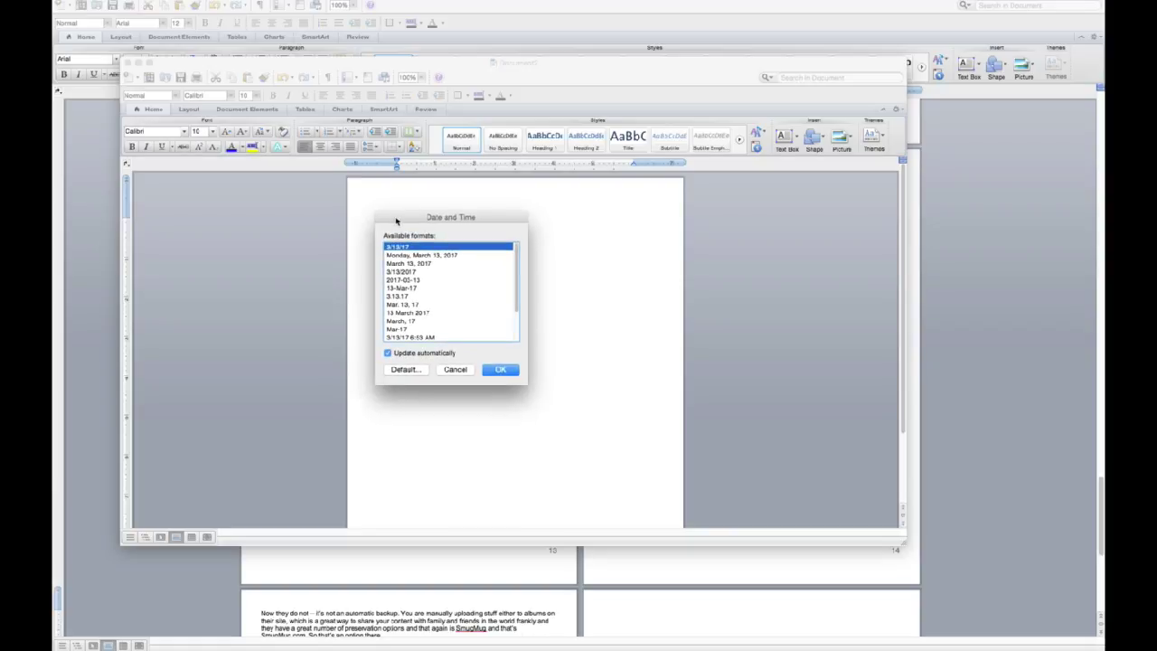
{"action": "left_click", "coordinate": [410, 257]}
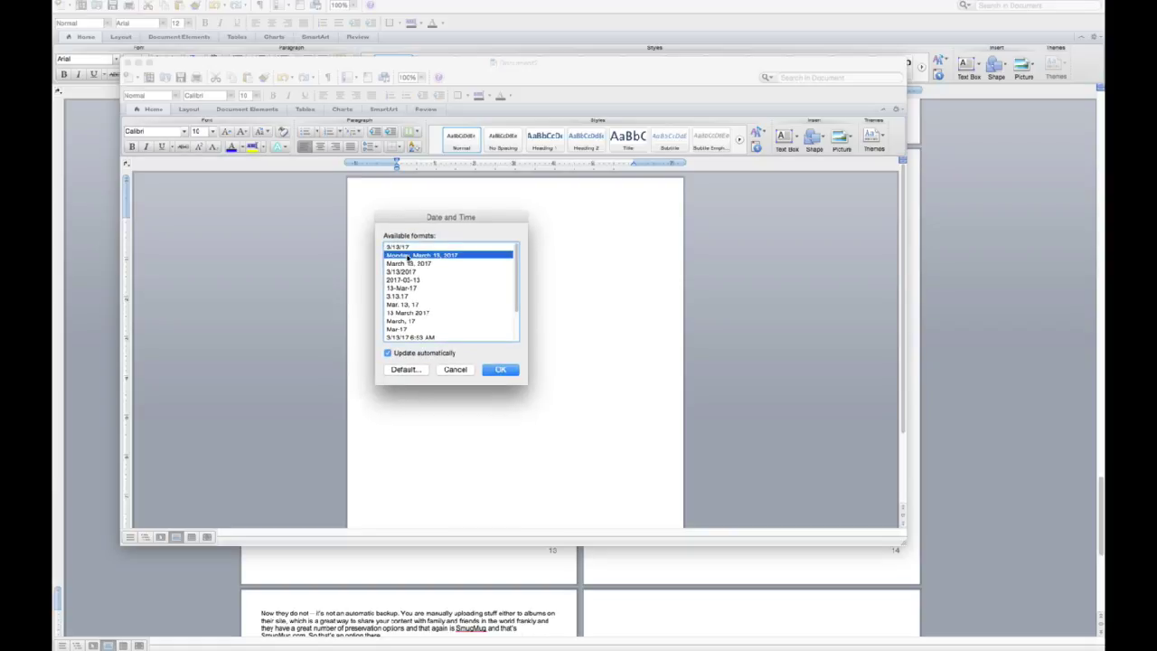
Insert the 'Monday, March 13, 2017' date into Document2
{"action": "left_click", "coordinate": [497, 369]}
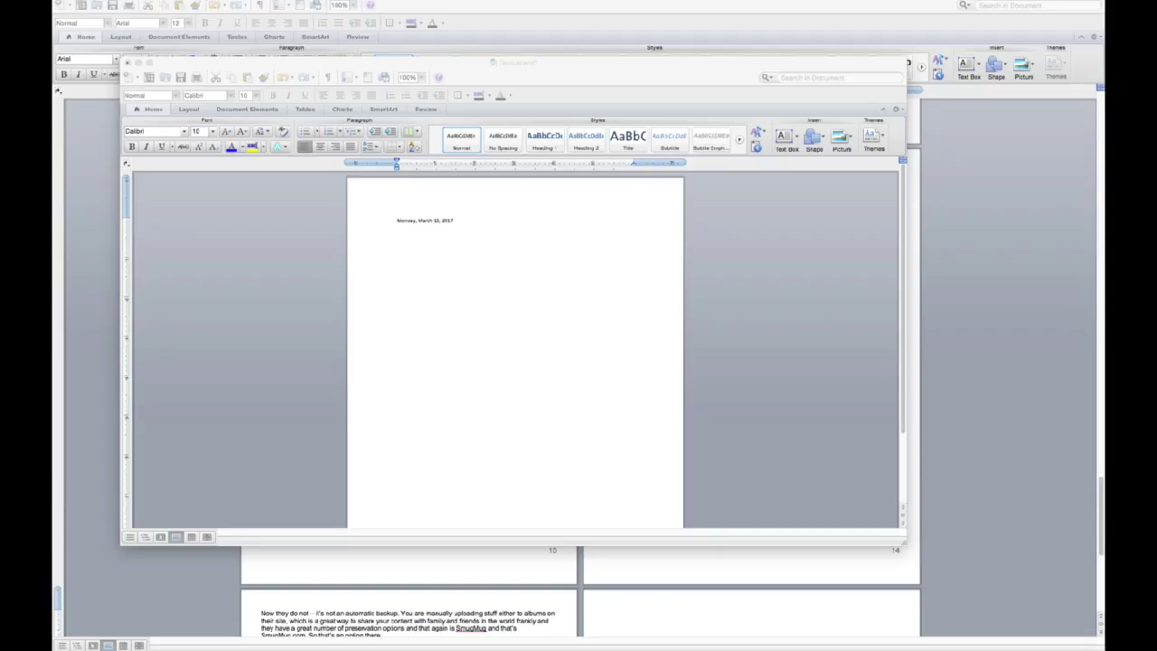
Activate the transcript window and switch it to Focus View
{"action": "left_click", "coordinate": [400, 591]}
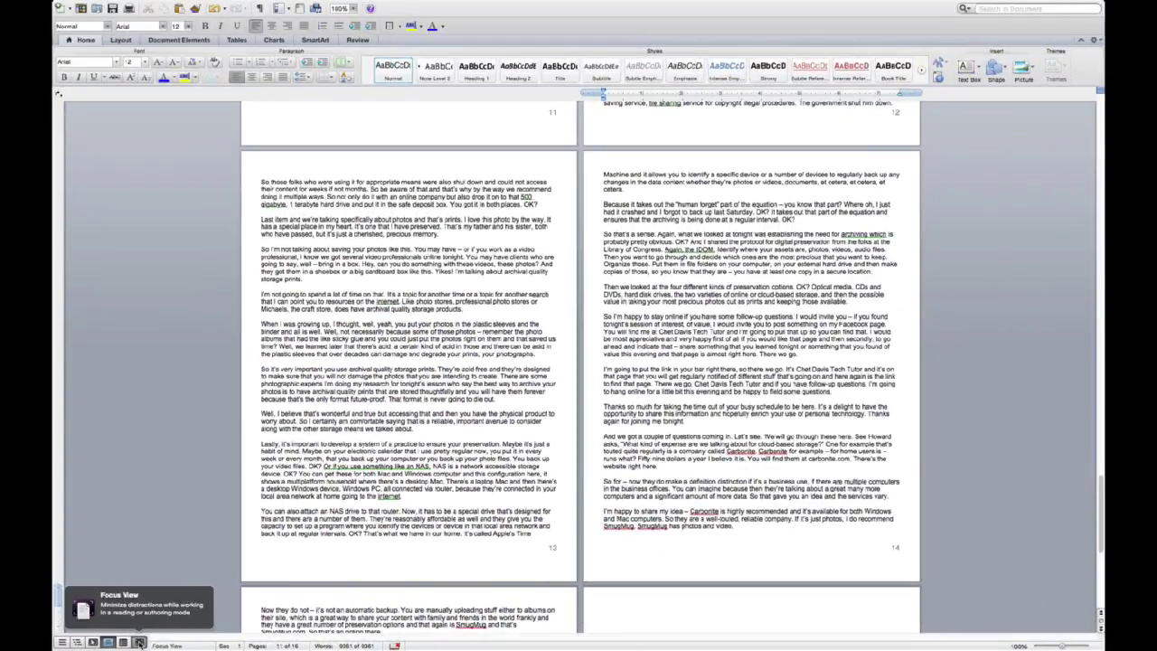
{"action": "left_click", "coordinate": [139, 643]}
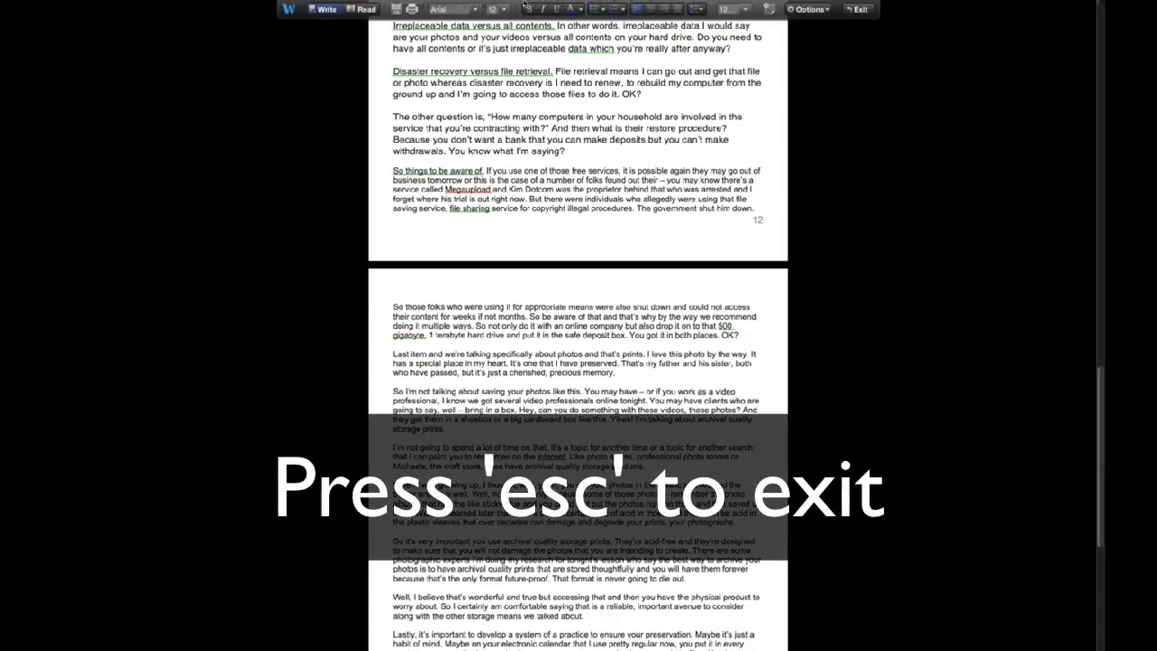
Exit Focus View with Esc and maximise the transcript window
{"action": "key", "text": "Escape"}
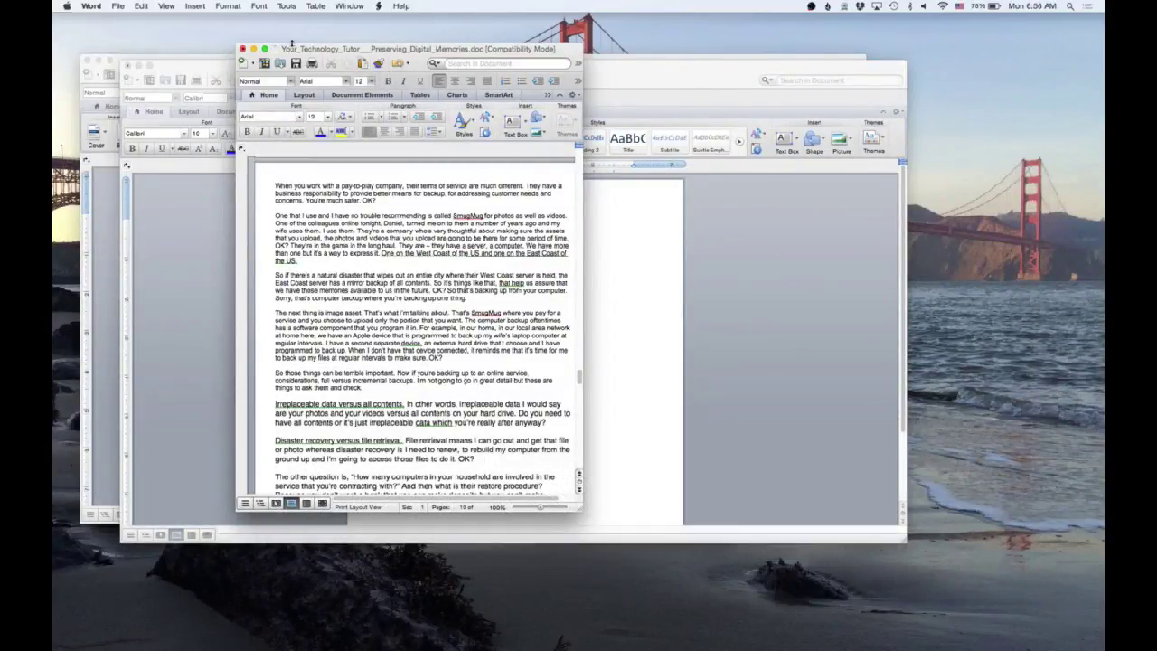
{"action": "left_click", "coordinate": [263, 48]}
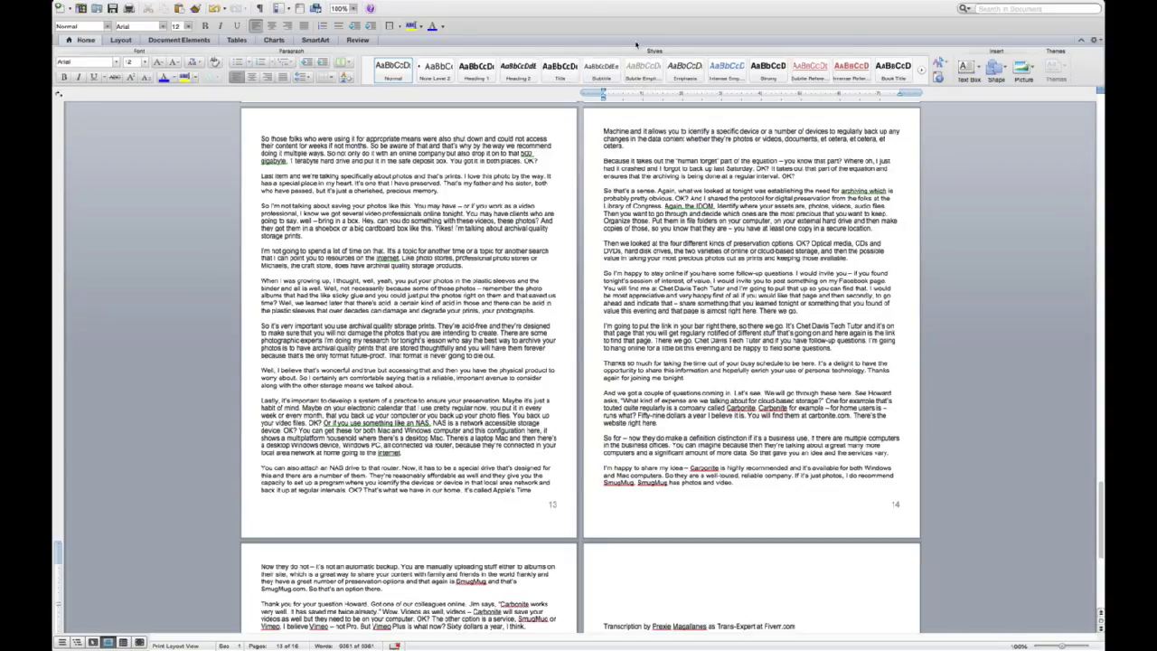
{"action": "mouse_move", "coordinate": [312, 4]}
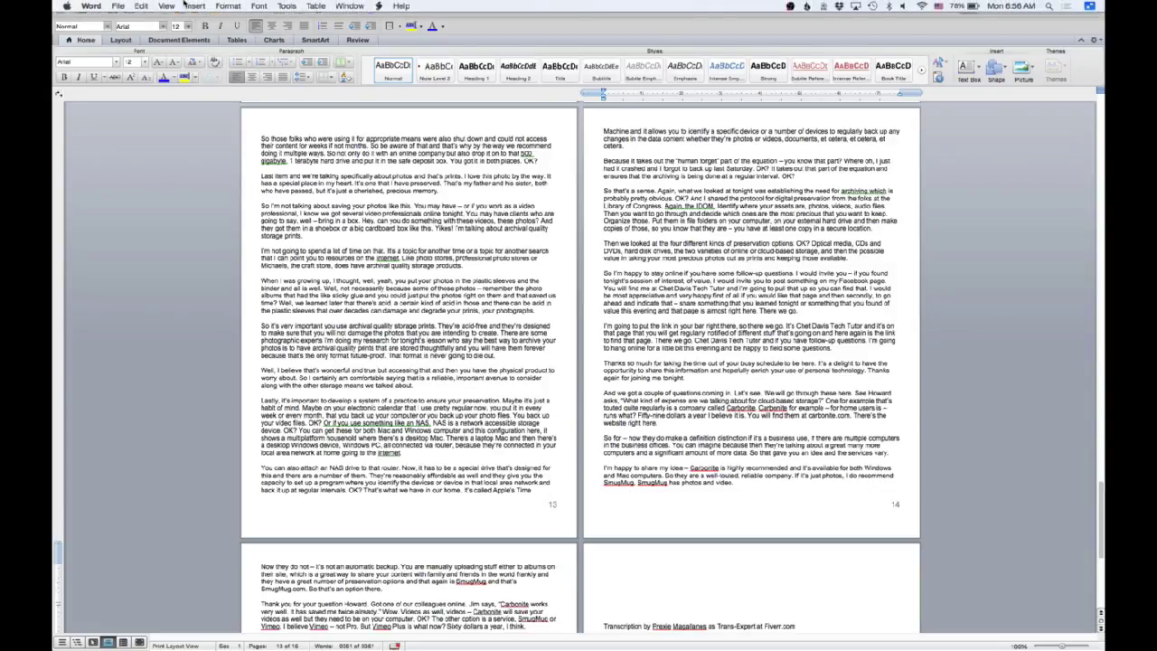
{"action": "left_click", "coordinate": [167, 5]}
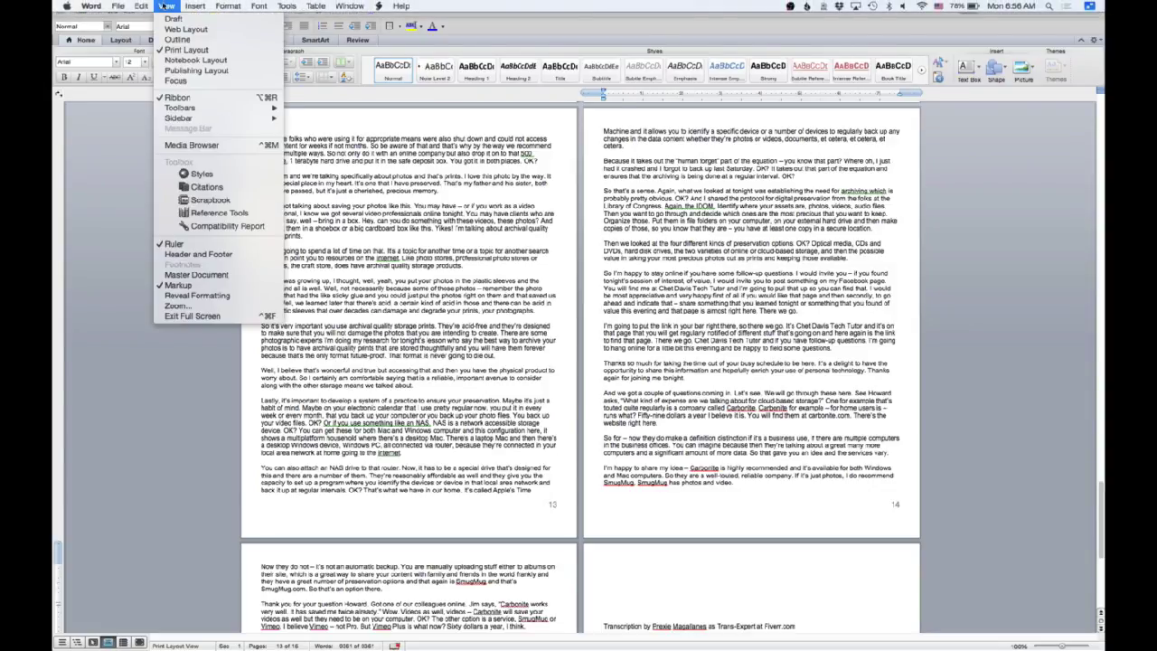
{"action": "left_click", "coordinate": [185, 98]}
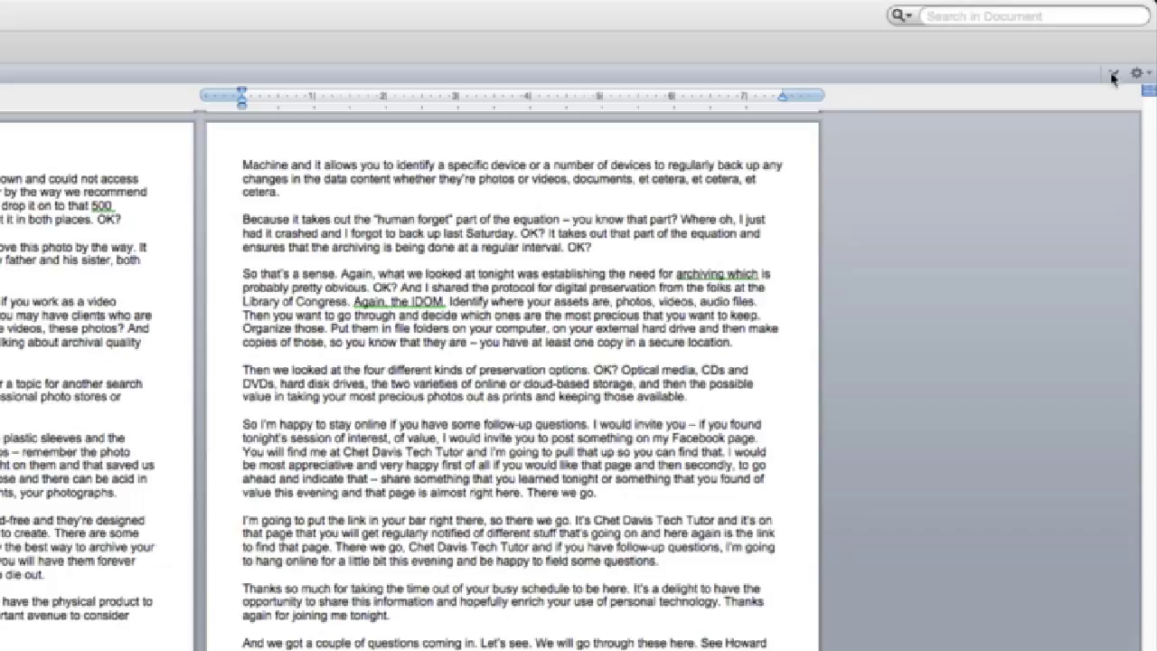
{"action": "left_click", "coordinate": [1111, 74]}
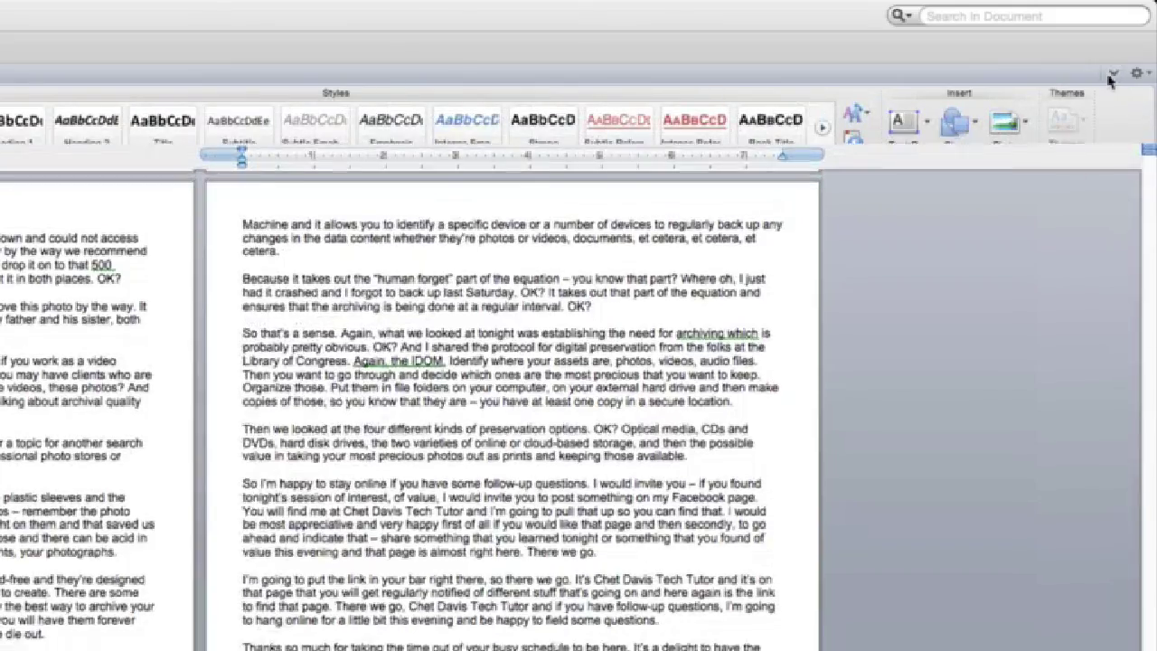
{"action": "left_click", "coordinate": [1112, 76]}
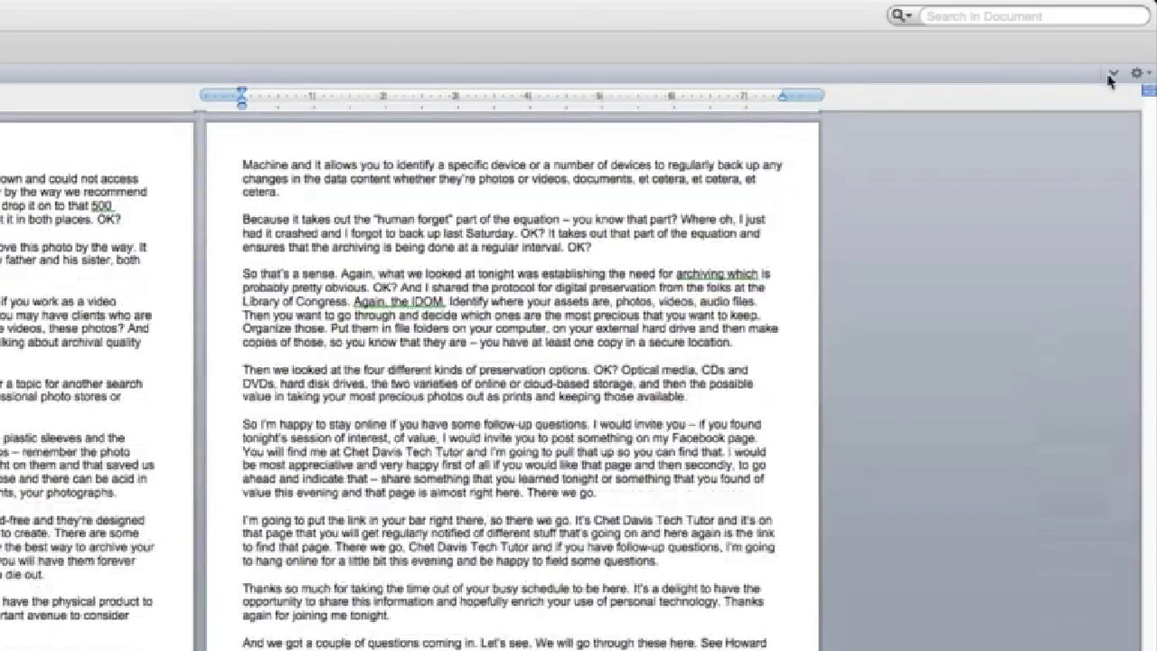
Complete the date's year with 7, add a new line, and open Word Preferences
{"action": "left_click", "coordinate": [1111, 76]}
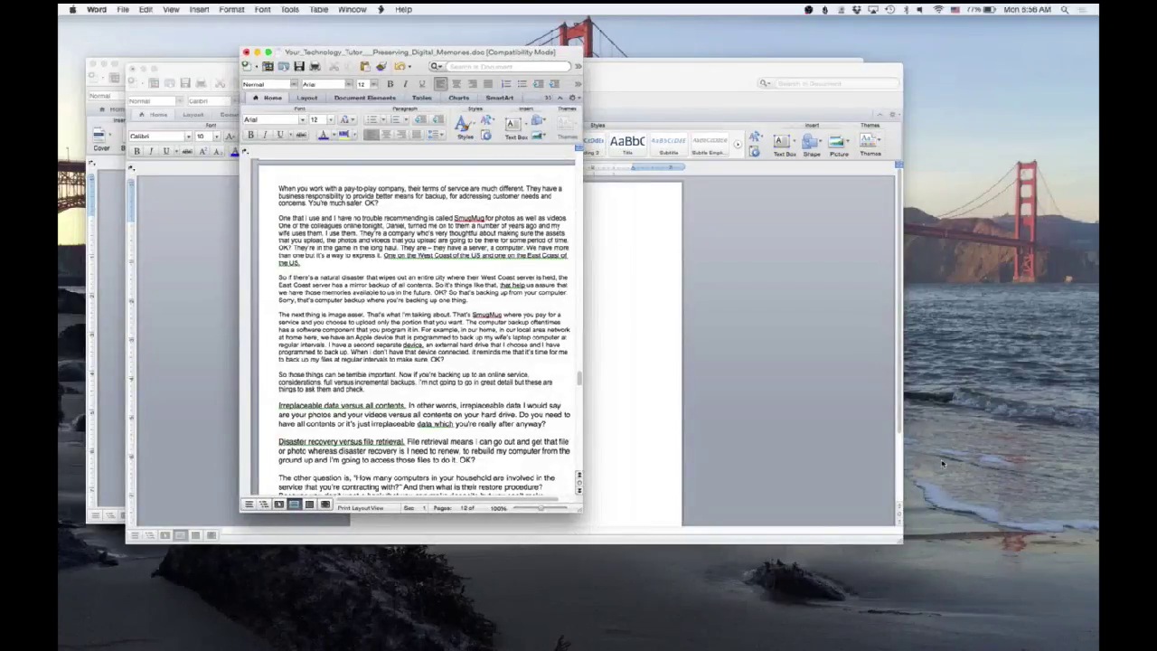
{"action": "left_click", "coordinate": [626, 445]}
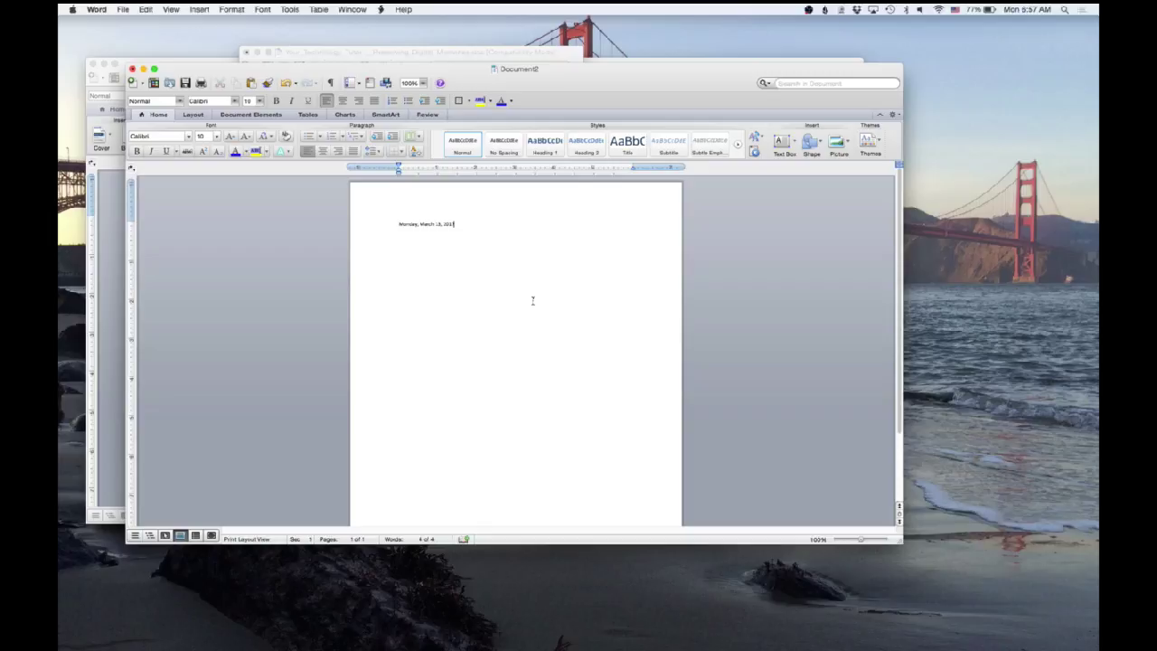
{"action": "type", "text": "7"}
{"action": "key", "text": "Return"}
{"action": "left_click", "coordinate": [96, 9]}
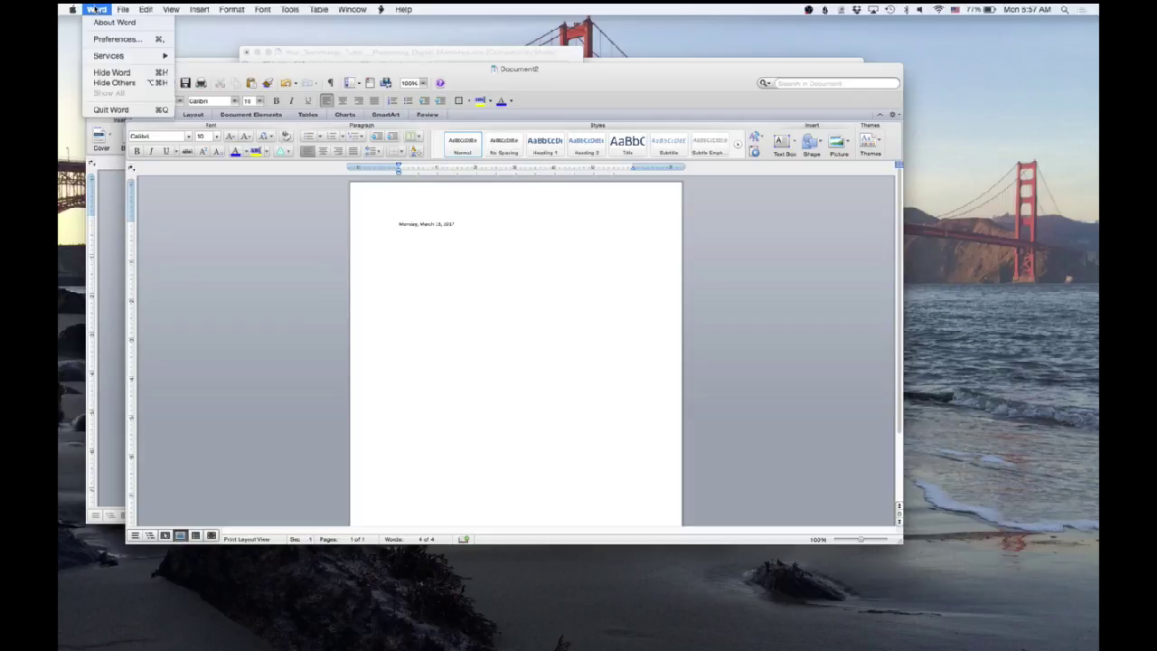
{"action": "left_click", "coordinate": [92, 42]}
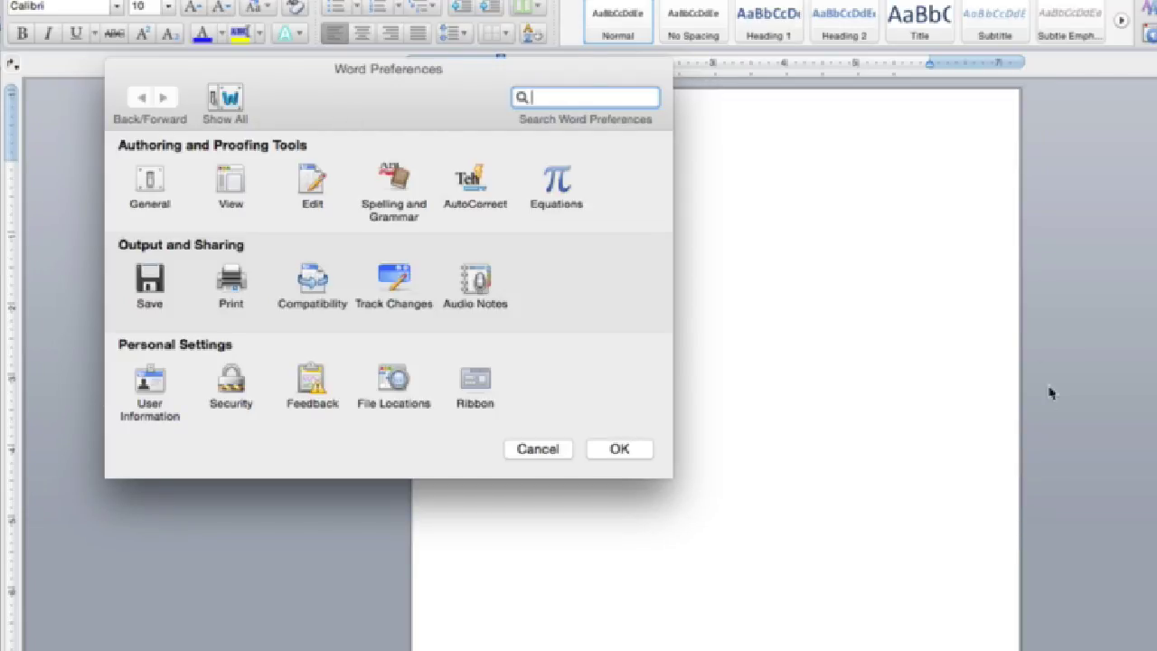
Check Developer in the Ribbon preferences tab list and confirm with OK
{"action": "left_click", "coordinate": [474, 382]}
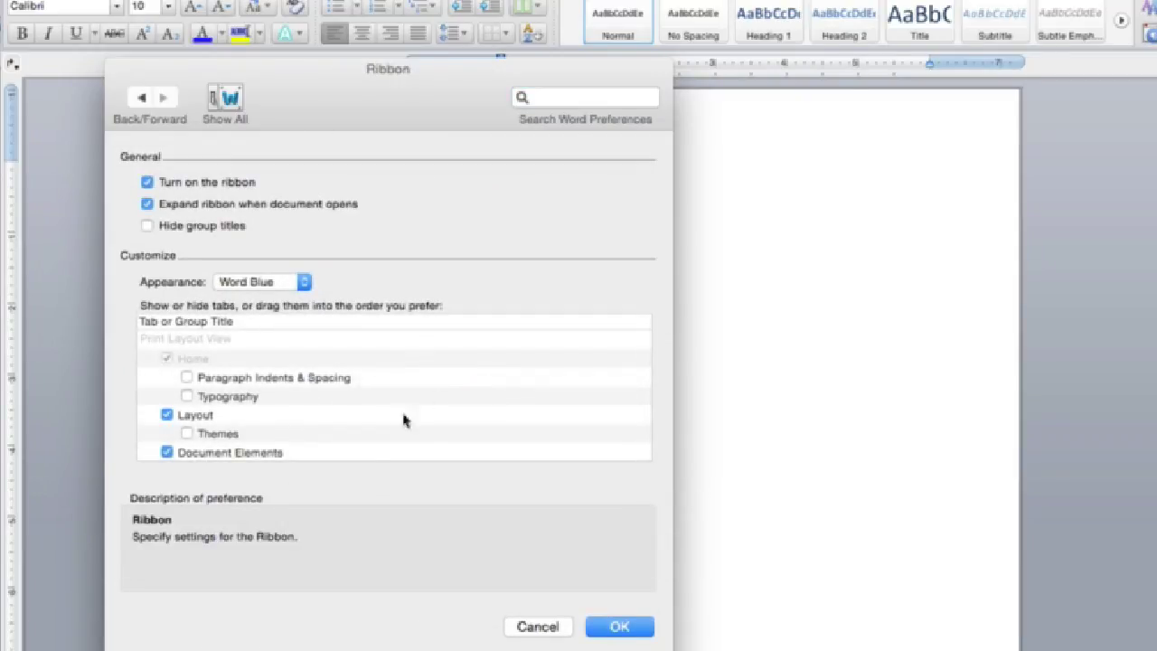
{"action": "scroll", "coordinate": [381, 432], "scroll_direction": "up", "scroll_amount": 1}
{"action": "scroll", "coordinate": [381, 432], "scroll_direction": "down", "scroll_amount": 1}
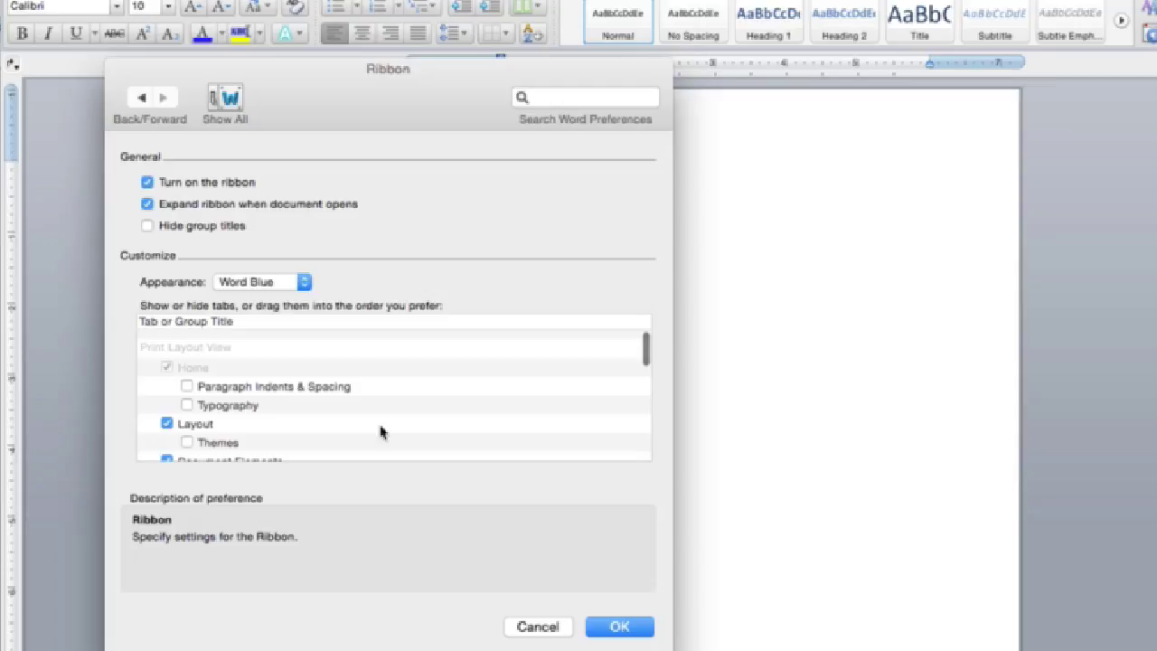
{"action": "scroll", "coordinate": [380, 432], "scroll_direction": "up", "scroll_amount": 1}
{"action": "scroll", "coordinate": [381, 432], "scroll_direction": "down", "scroll_amount": 1}
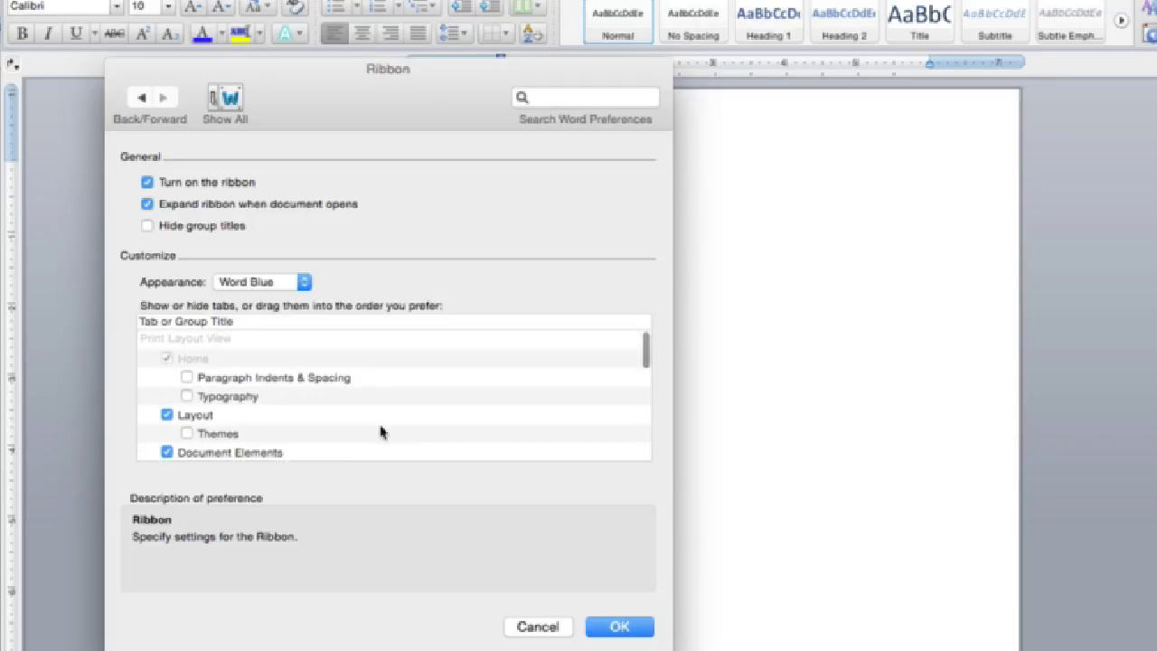
{"action": "scroll", "coordinate": [381, 432], "scroll_direction": "down", "scroll_amount": 2}
{"action": "scroll", "coordinate": [380, 432], "scroll_direction": "down", "scroll_amount": 5}
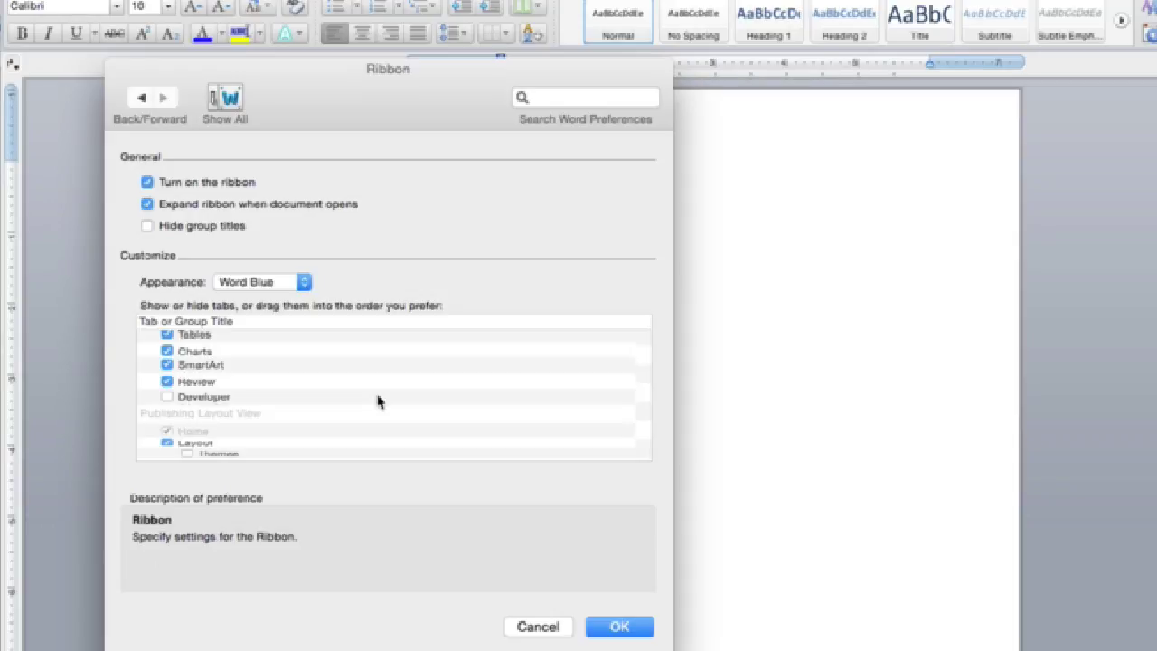
{"action": "left_click", "coordinate": [171, 406]}
{"action": "scroll", "coordinate": [172, 406], "scroll_direction": "down", "scroll_amount": 2}
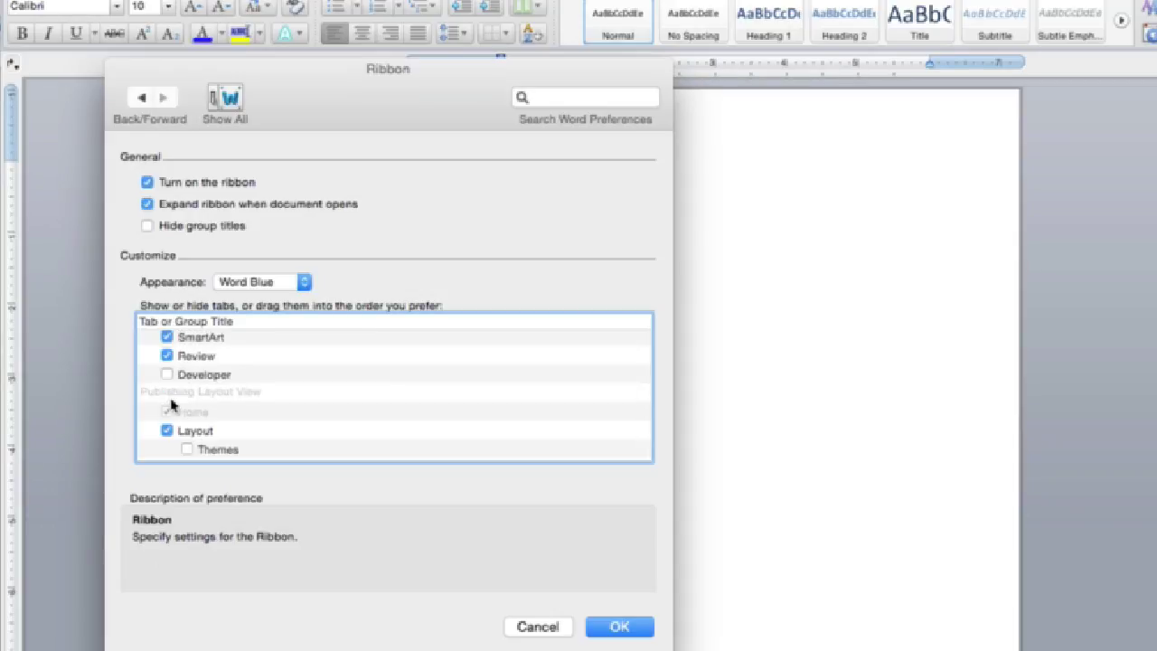
{"action": "left_click", "coordinate": [171, 400]}
{"action": "left_click", "coordinate": [166, 374]}
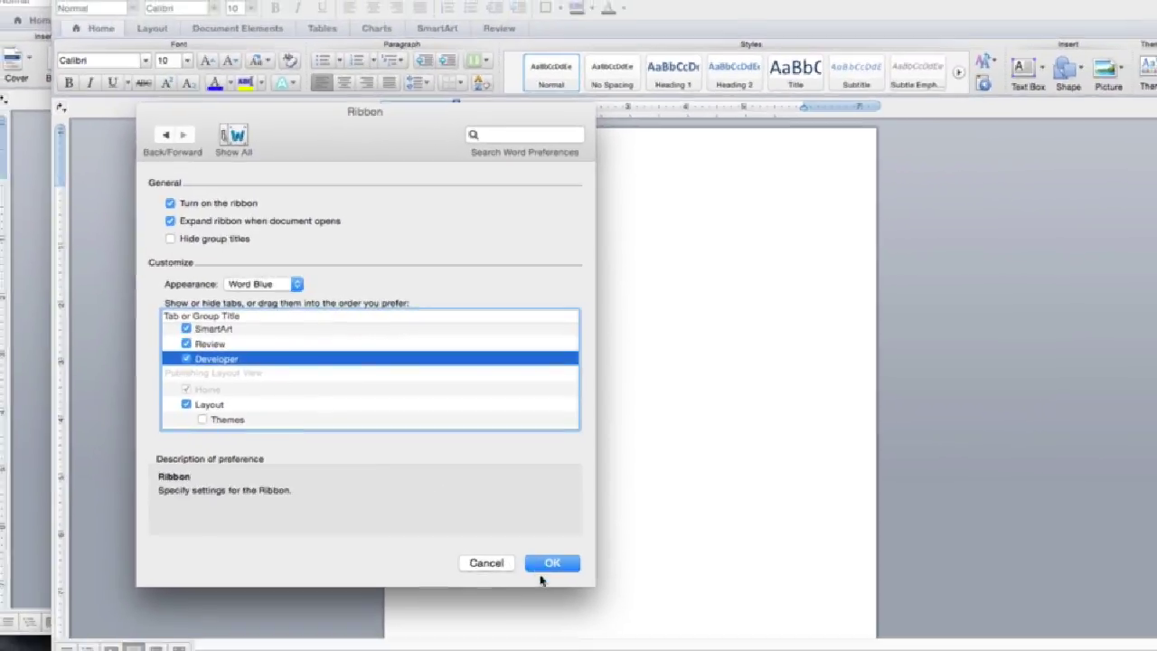
{"action": "left_click", "coordinate": [552, 562]}
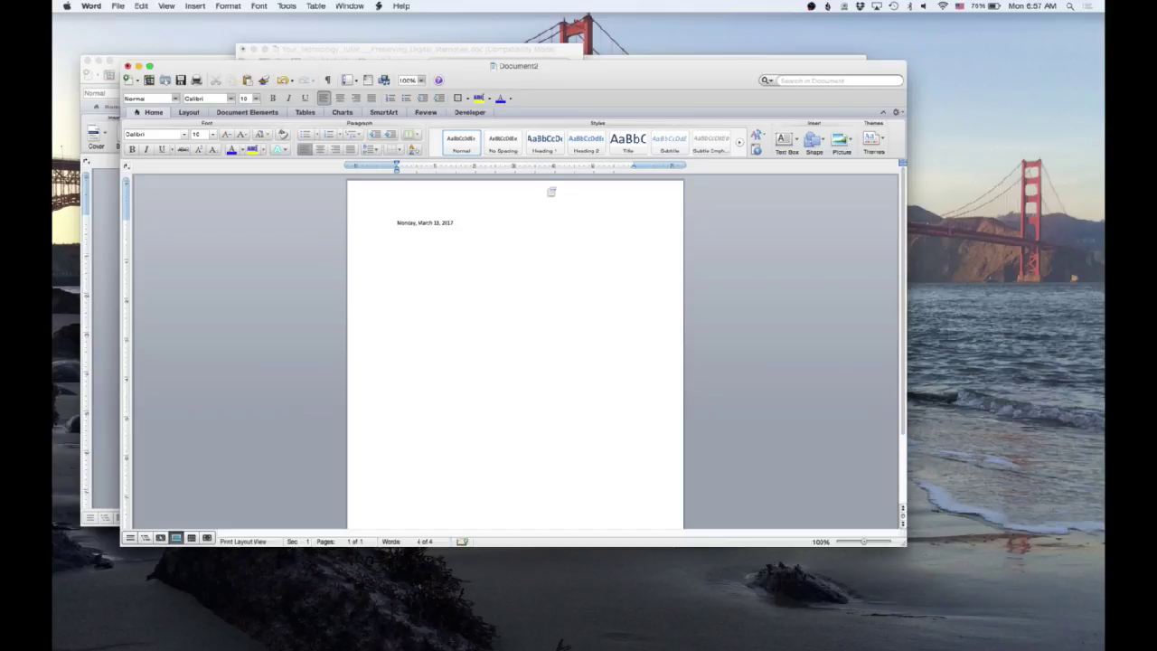
Add 'First name' and 'Last name' labels, each followed by a Developer text box field
{"action": "left_click", "coordinate": [463, 113]}
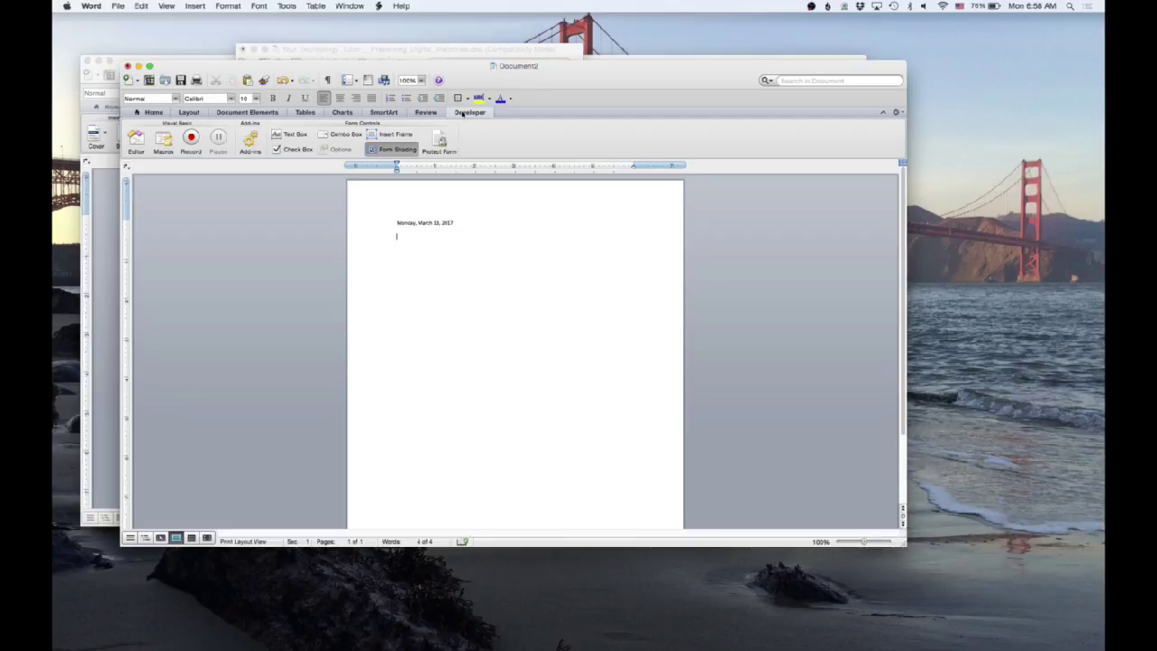
{"action": "key", "text": "Return"}
{"action": "type", "text": "First nam"}
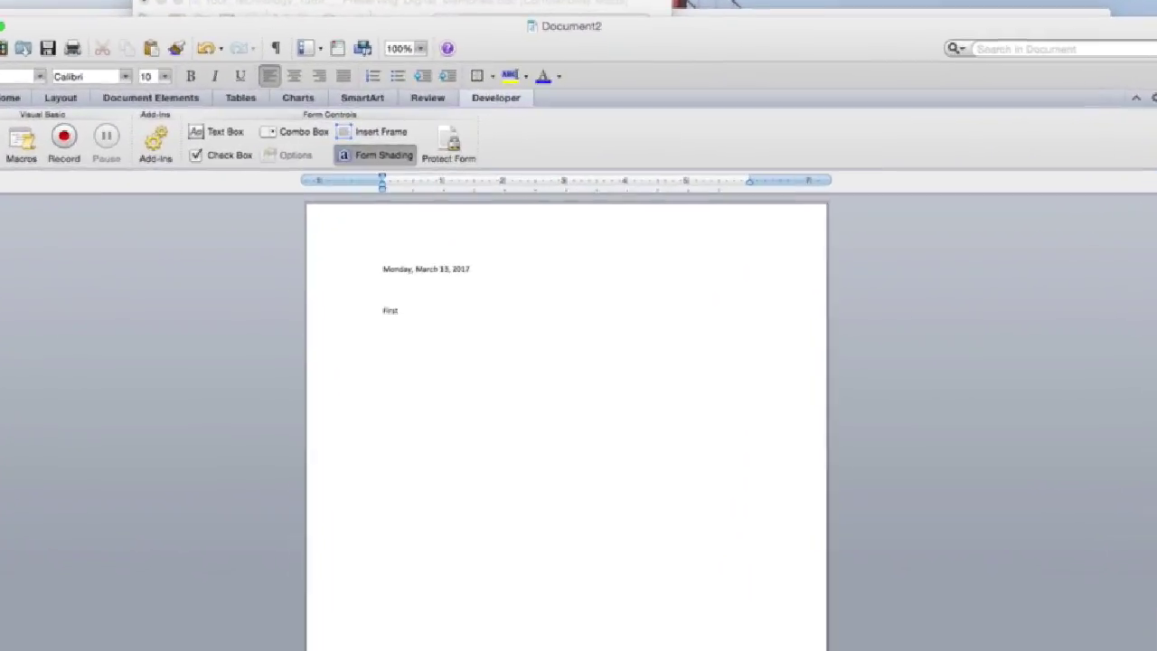
{"action": "type", "text": "e"}
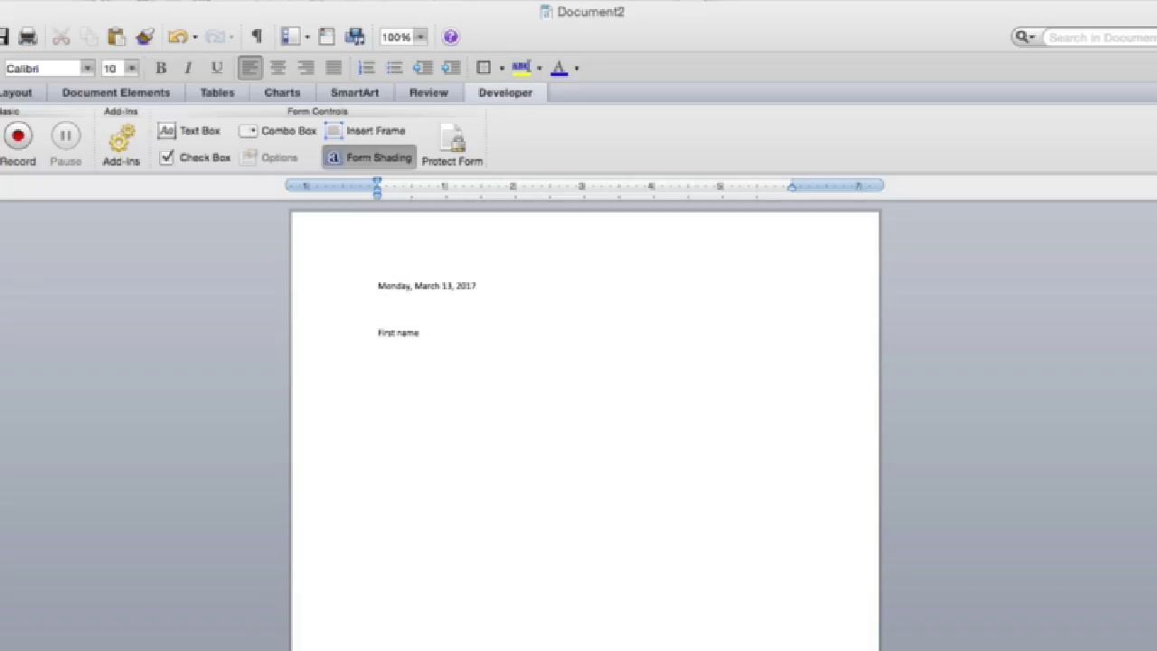
{"action": "left_click", "coordinate": [172, 136]}
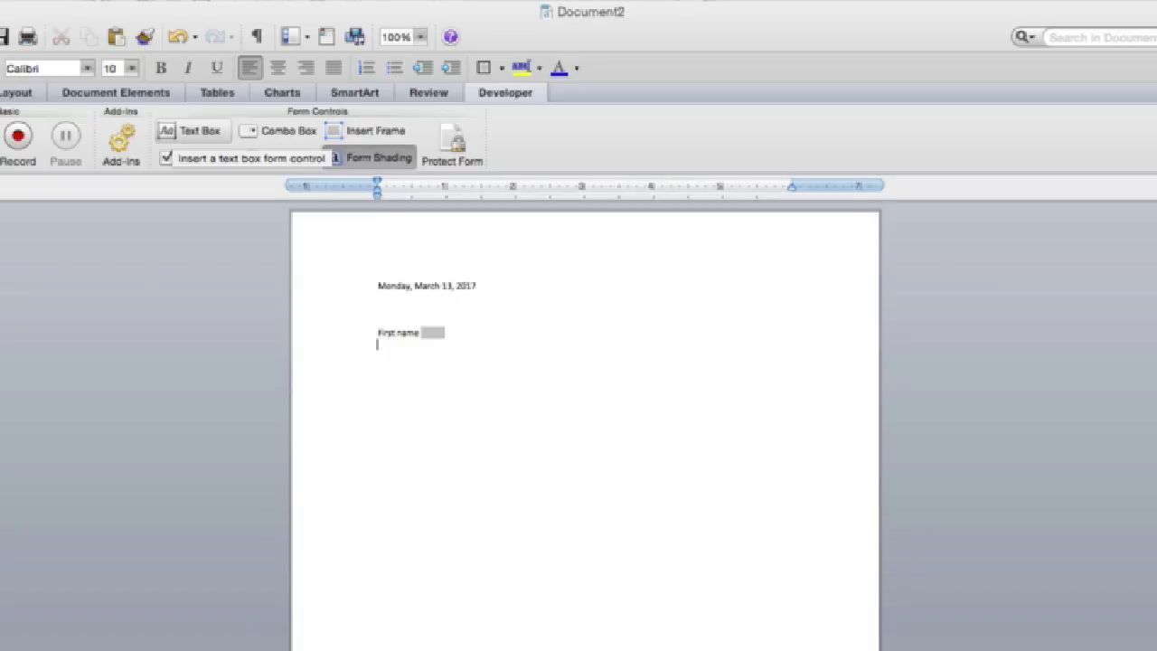
{"action": "type", "text": "Last name"}
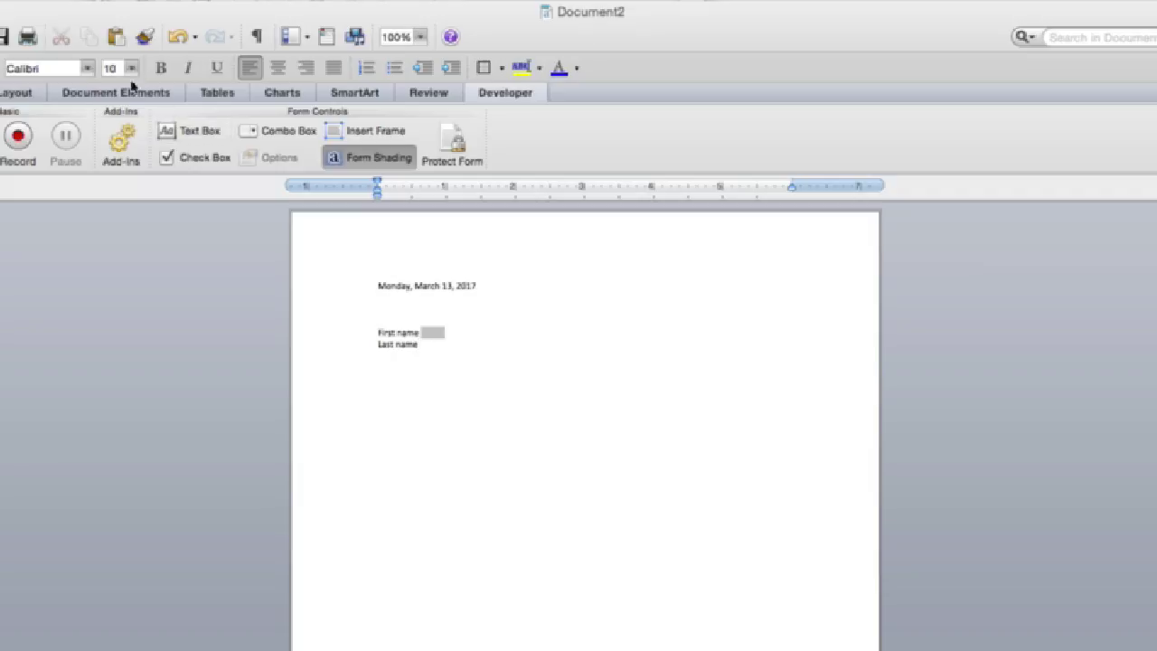
{"action": "left_click", "coordinate": [175, 129]}
Type 'Attendingthe August Conference?' then 'YES' with a check box, and a second answer 'o' with a check box
{"action": "type", "text": "Attendingthe"}
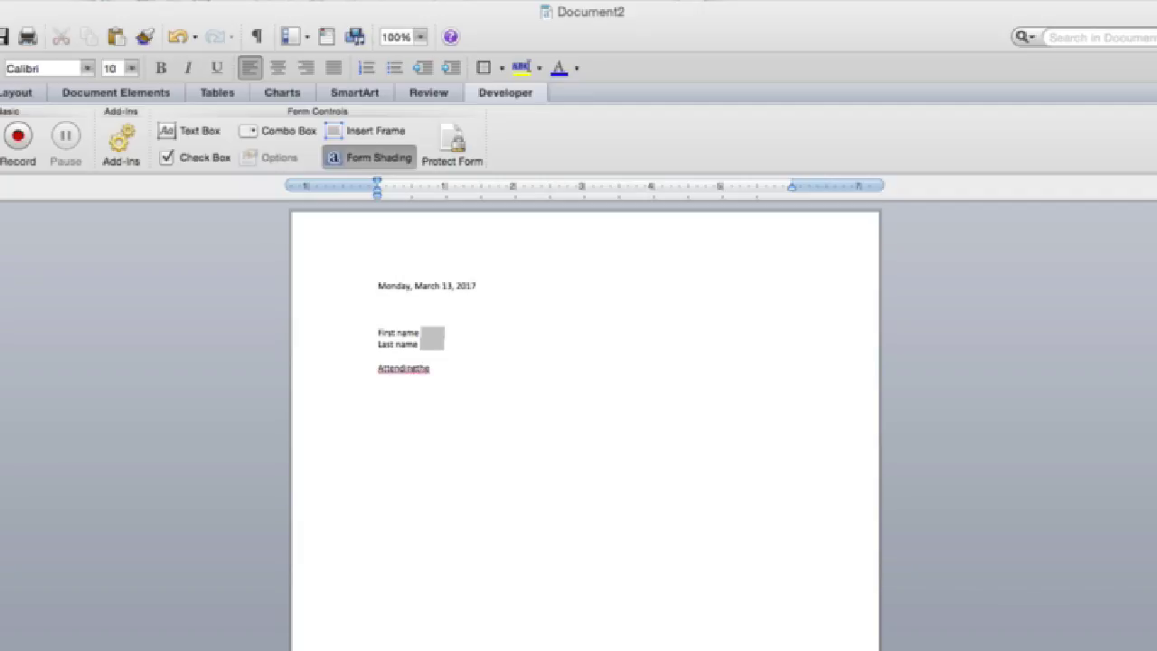
{"action": "type", "text": " August Conference?"}
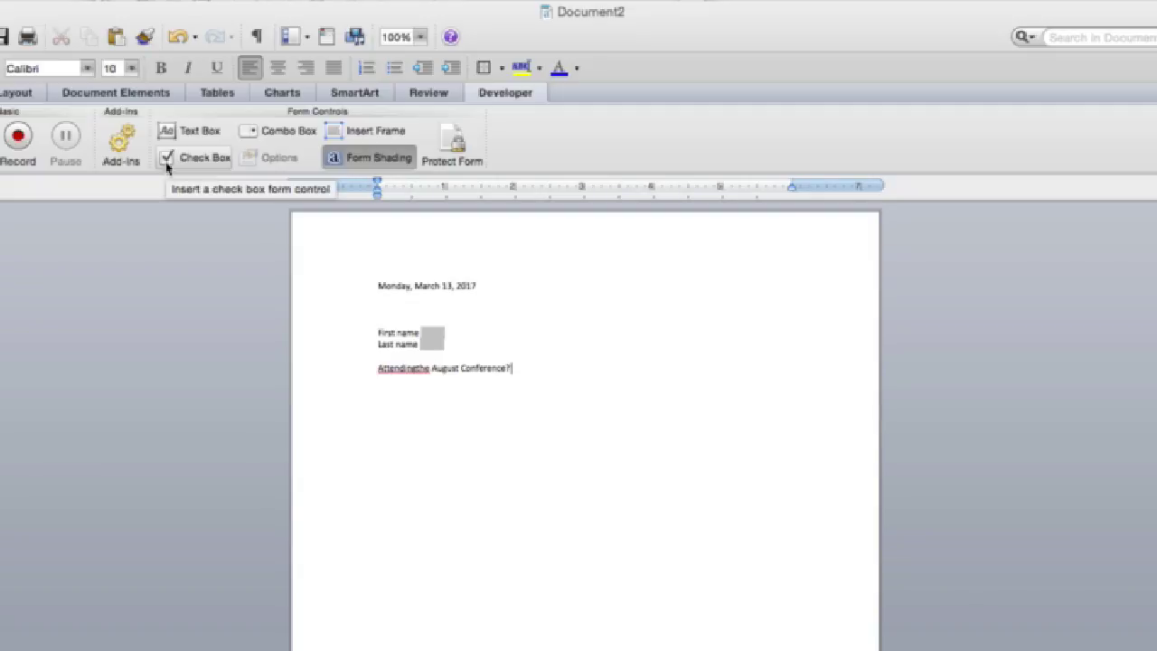
{"action": "key", "text": "Tab"}
{"action": "type", "text": "YES"}
{"action": "left_click", "coordinate": [197, 159]}
{"action": "key", "text": "Right"}
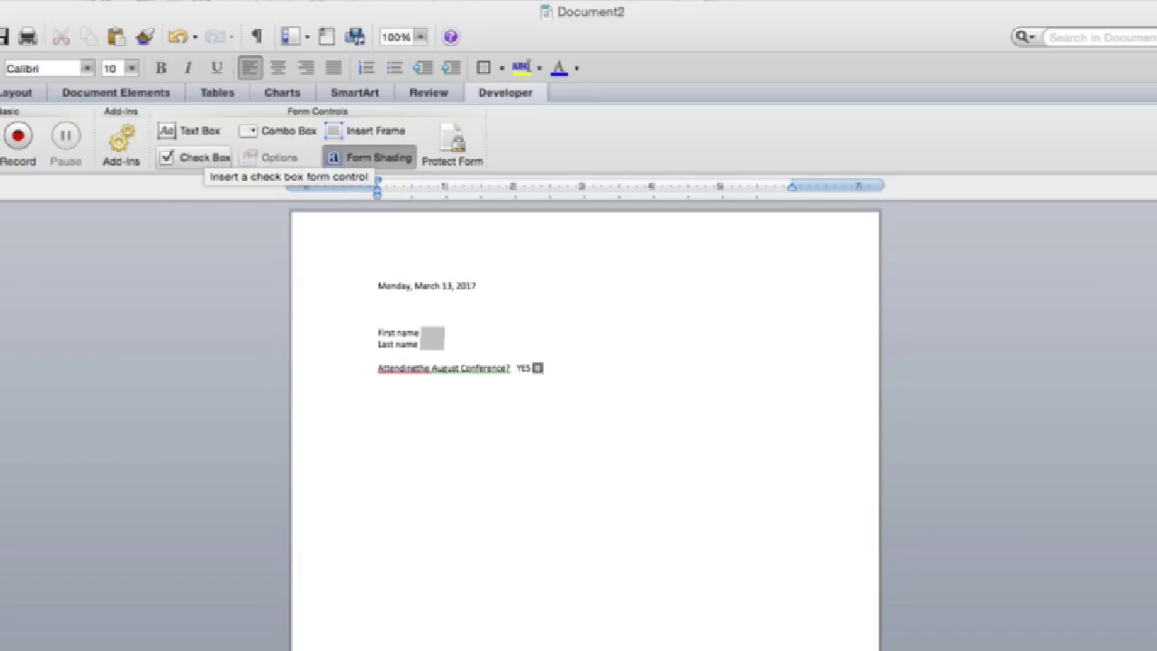
{"action": "type", "text": "o"}
{"action": "left_click", "coordinate": [177, 160]}
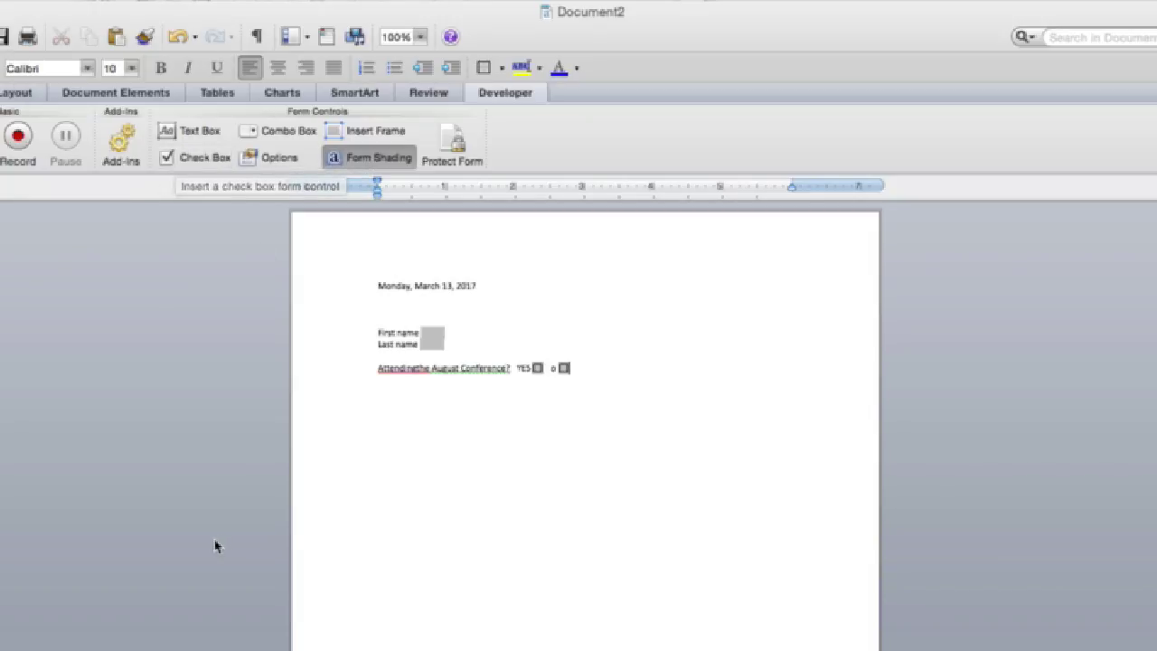